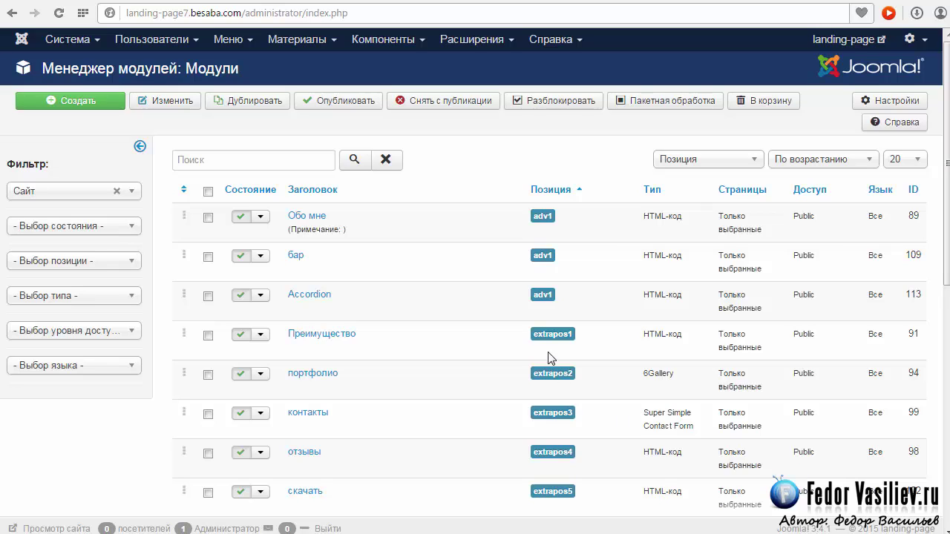
Step: Create a new site module of the HTML-код type
left_click(79, 102)
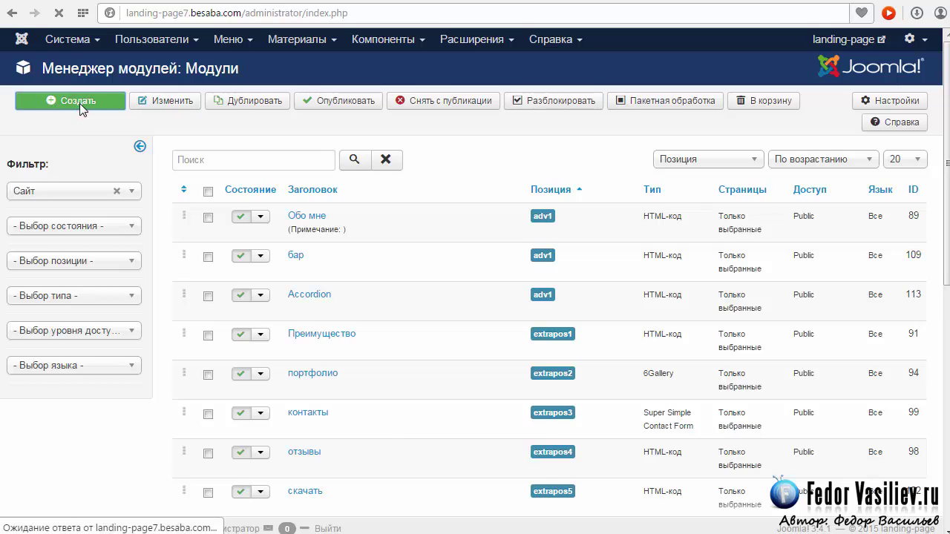
left_click(39, 204)
scroll(373, 210, "down", 6)
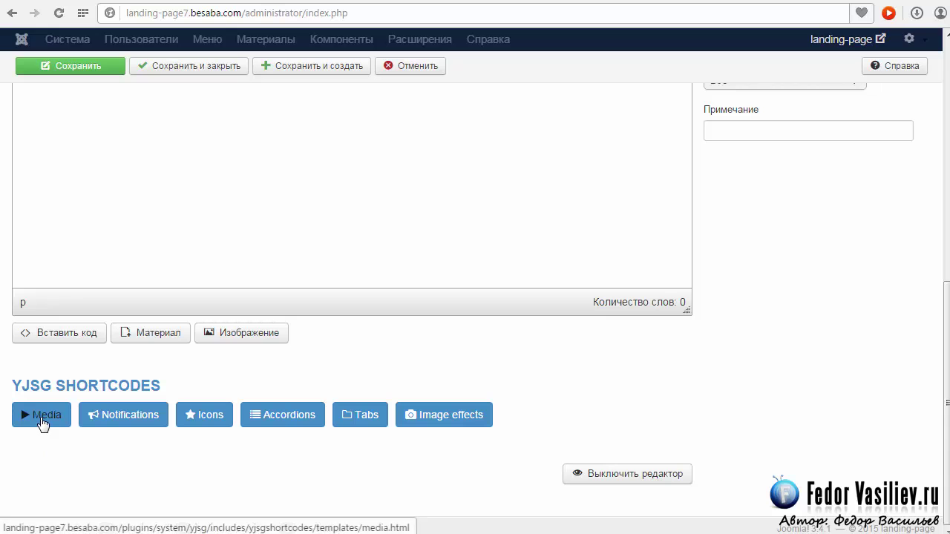
scroll(510, 423, "up", 3)
scroll(510, 424, "up", 4)
Step: Title the module "Видео-аудио" and assign it to the Adv1 [adv1] position
left_click(143, 140)
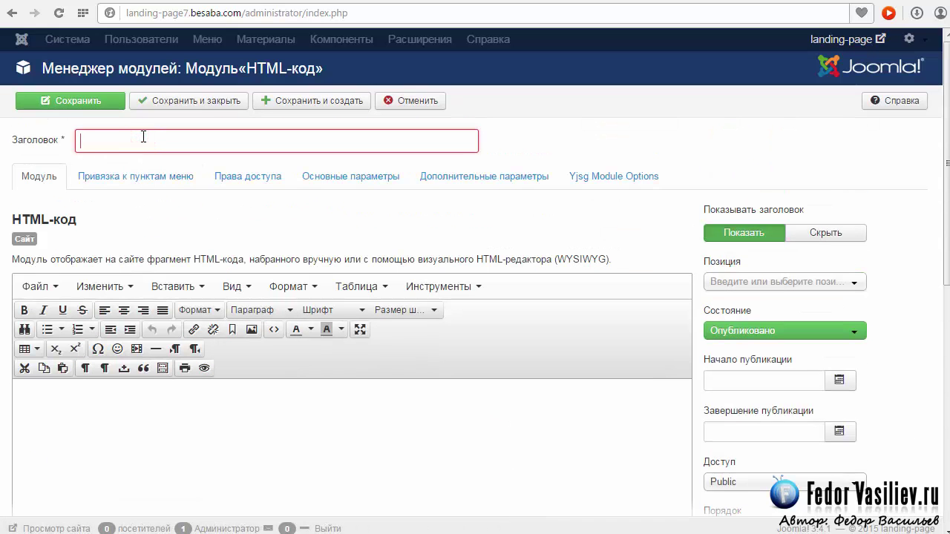
type("Видео-аудио")
left_click(851, 285)
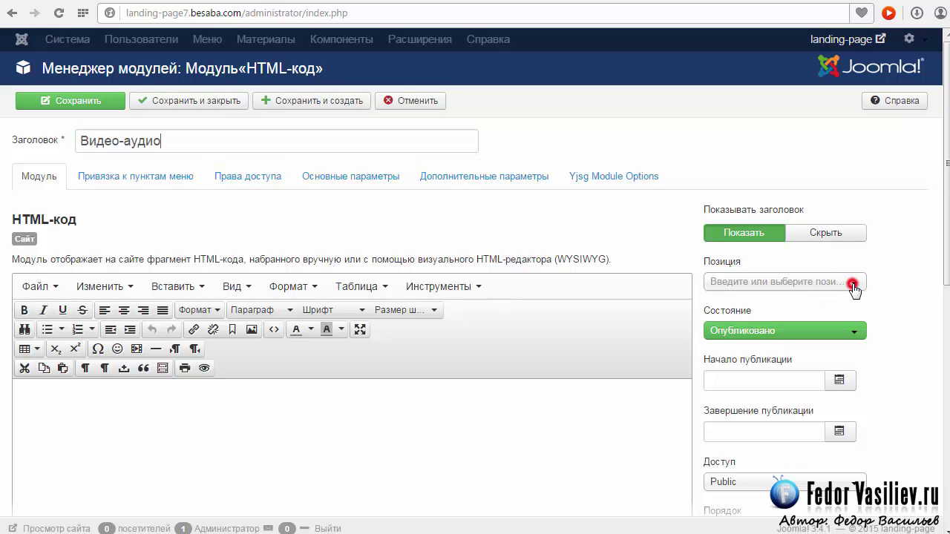
left_click(738, 341)
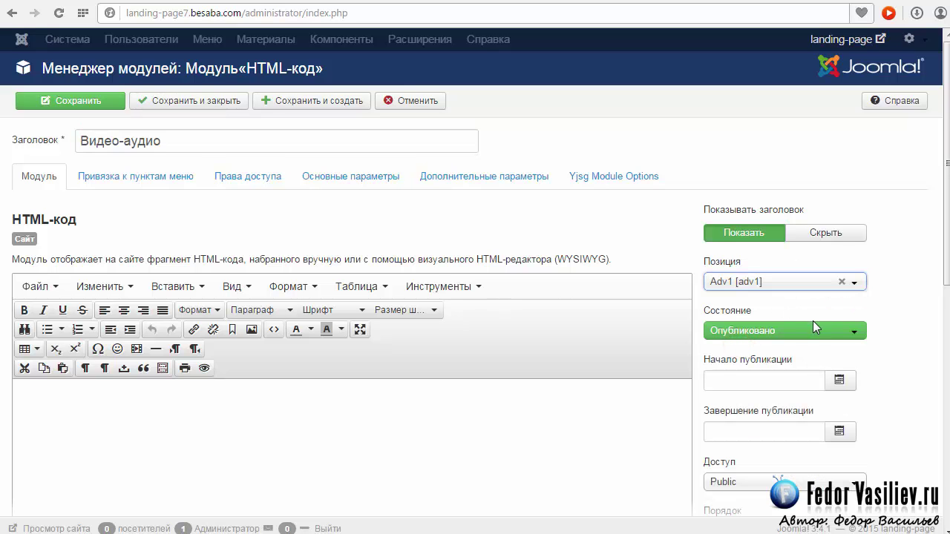
scroll(767, 356, "down", 6)
scroll(668, 362, "up", 6)
Step: Restrict the module's menu assignment to specified pages only (Только на указанных страницах) and adjust the selection of individual menu items
left_click(127, 182)
left_click(208, 213)
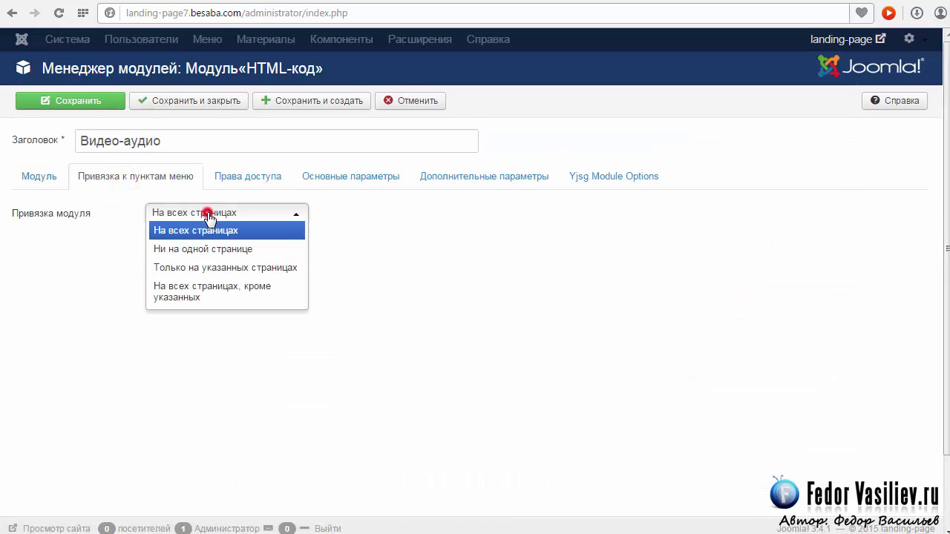
left_click(215, 269)
left_click(211, 308)
left_click(237, 326)
left_click(264, 345)
left_click(237, 366)
left_click(263, 386)
left_click(211, 408)
left_click(211, 408)
left_click(212, 429)
Step: Set the module style to Yjsg3 in the Yjsg module options
left_click(606, 176)
scroll(594, 312, "down", 5)
left_click(301, 480)
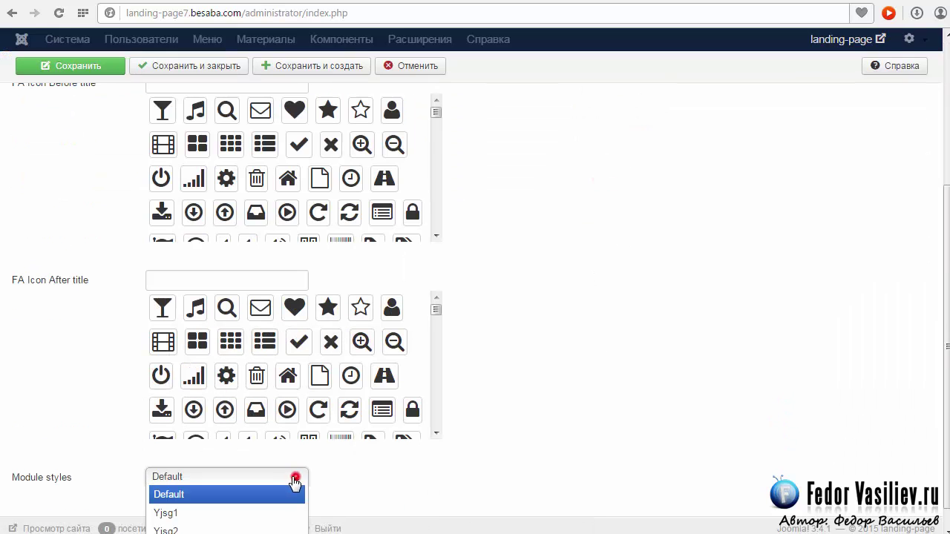
left_click(167, 526)
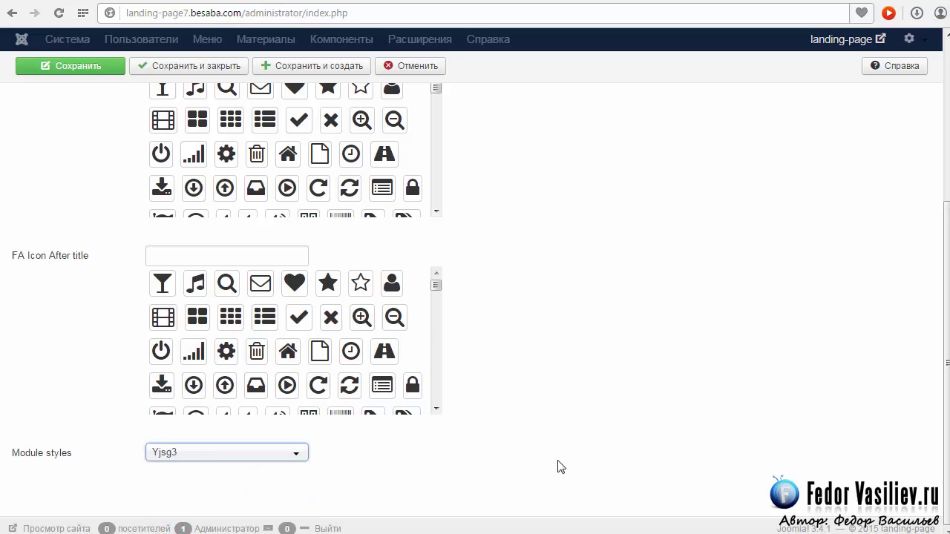
Step: Open the YJSG Media shortcode dialog for the module's content
scroll(649, 361, "up", 5)
left_click(237, 221)
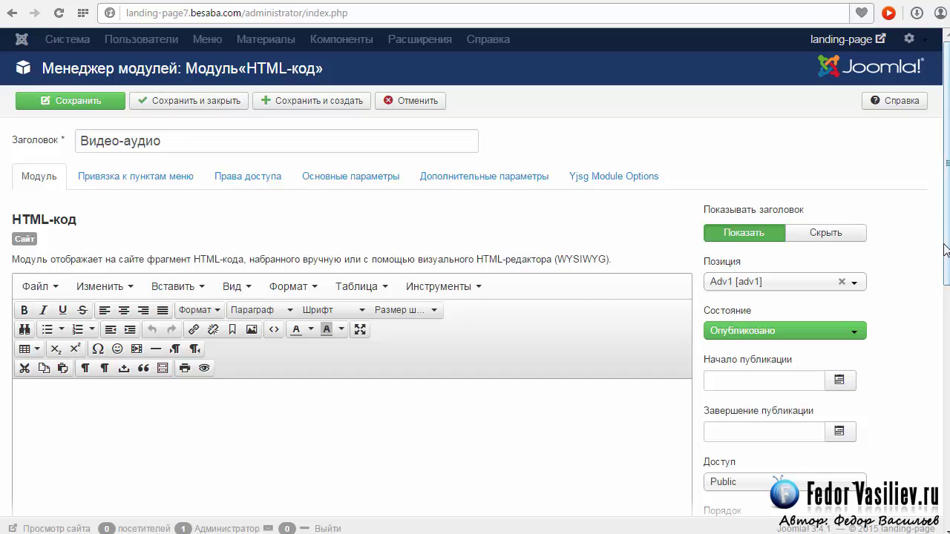
scroll(946, 257, "down", 10)
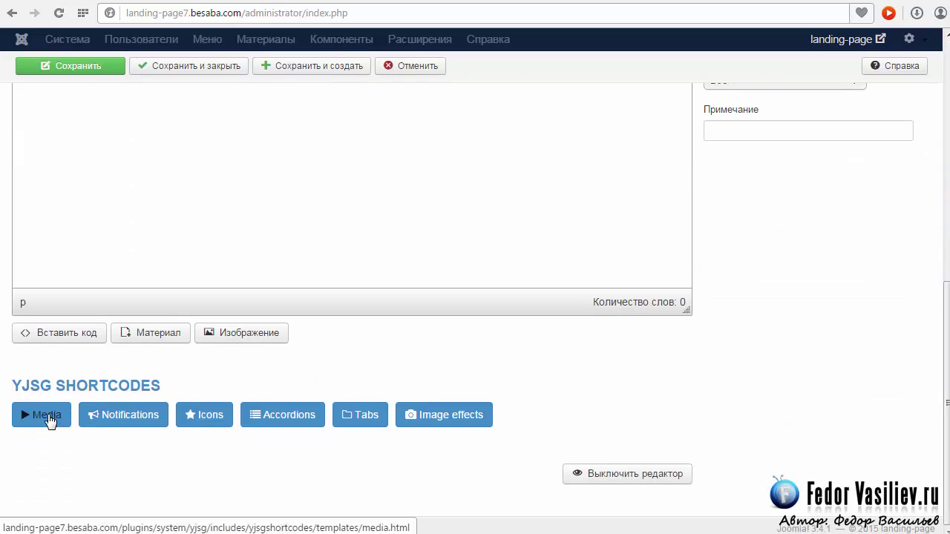
left_click(44, 416)
Step: Compare the shortcode settings offered for the Html5 video and Audio media types
left_click(349, 214)
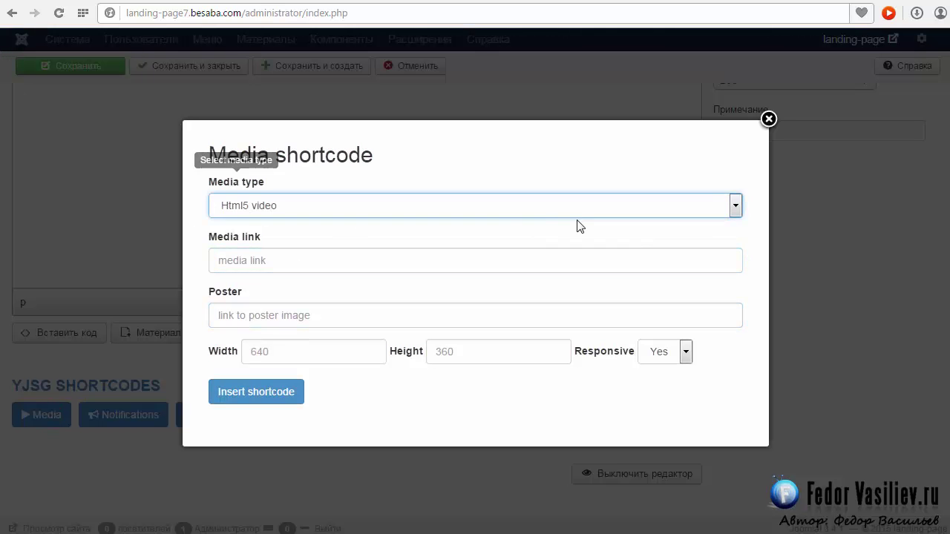
key("Tab")
left_click(736, 207)
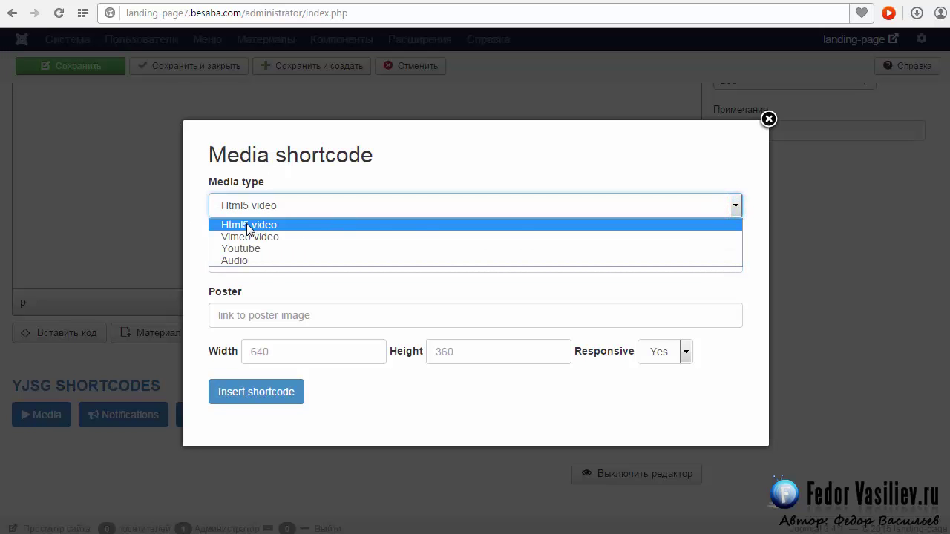
left_click(244, 261)
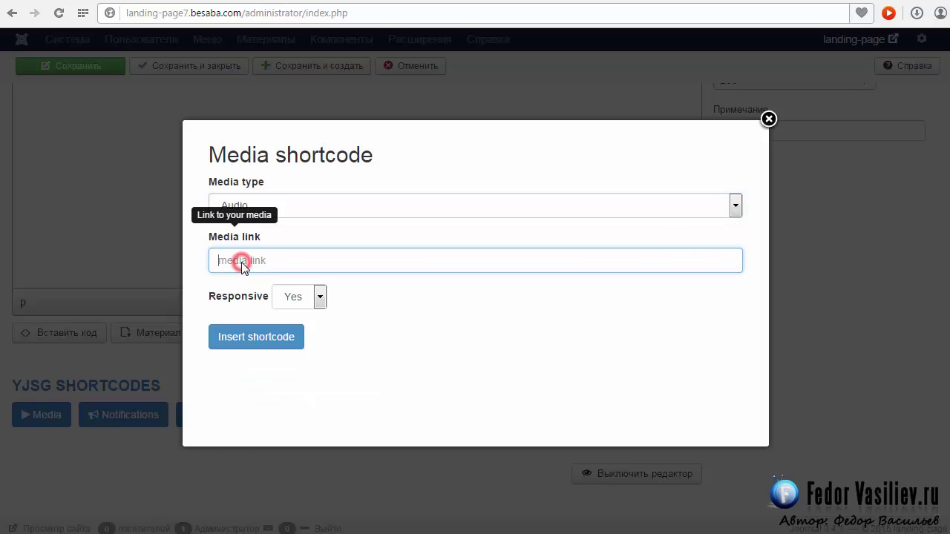
left_click(266, 261)
left_click(254, 207)
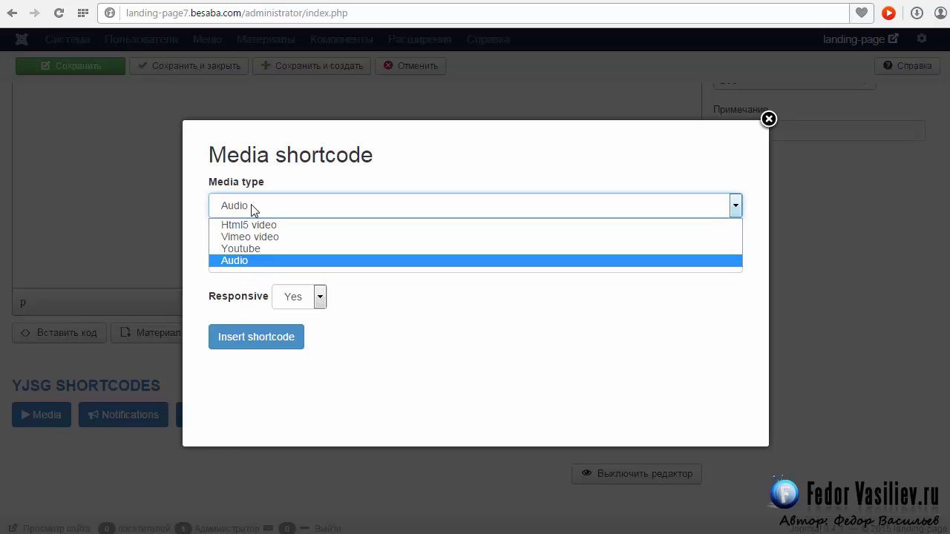
left_click(257, 223)
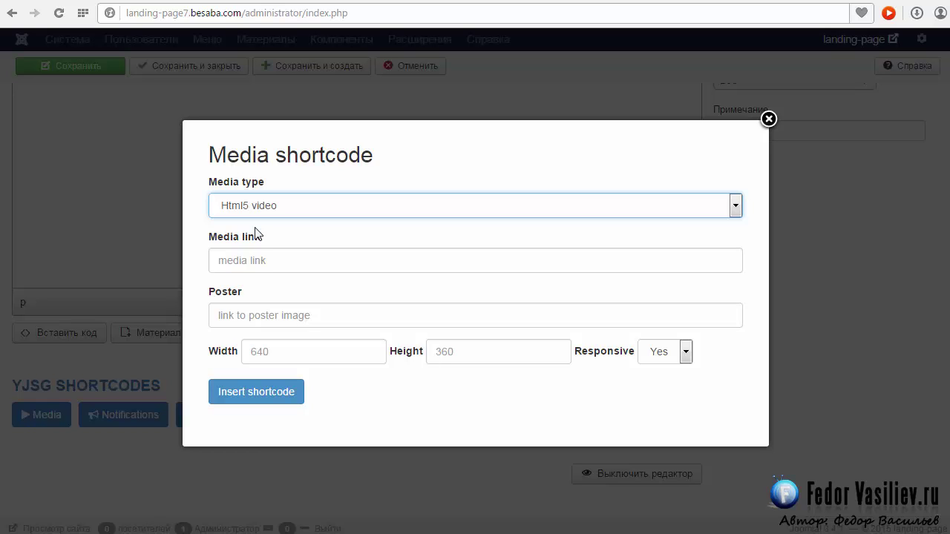
left_click(255, 211)
left_click(239, 259)
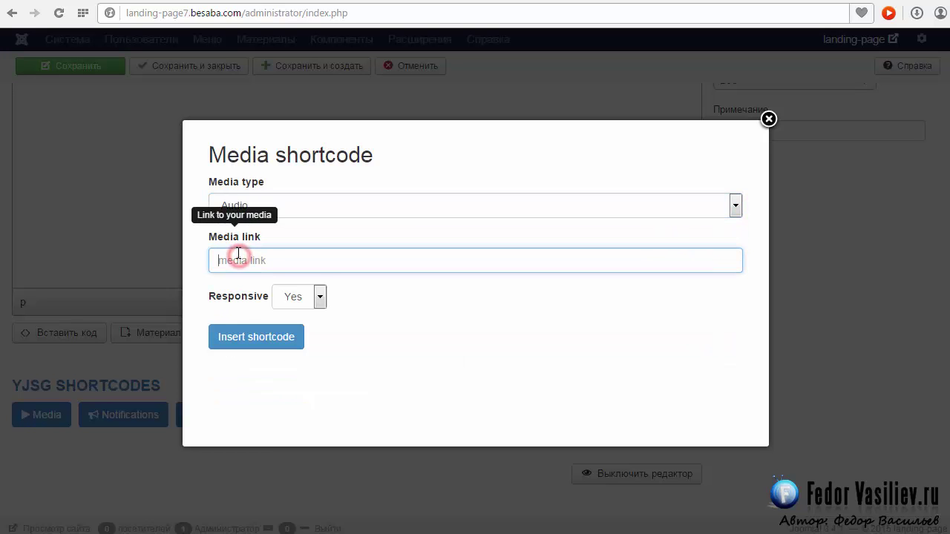
Step: Set the shortcode's media type to Youtube
left_click(251, 210)
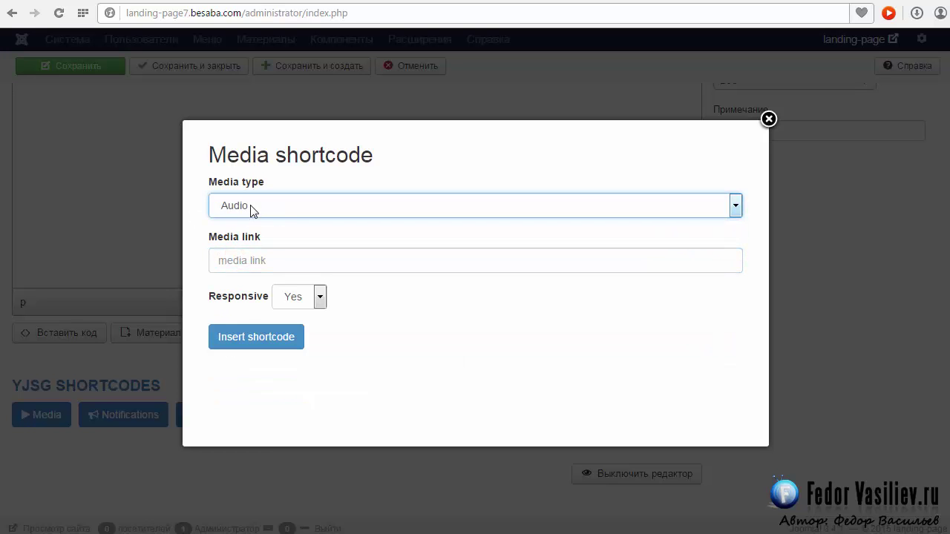
left_click(250, 210)
left_click(253, 247)
left_click(254, 250)
left_click(288, 208)
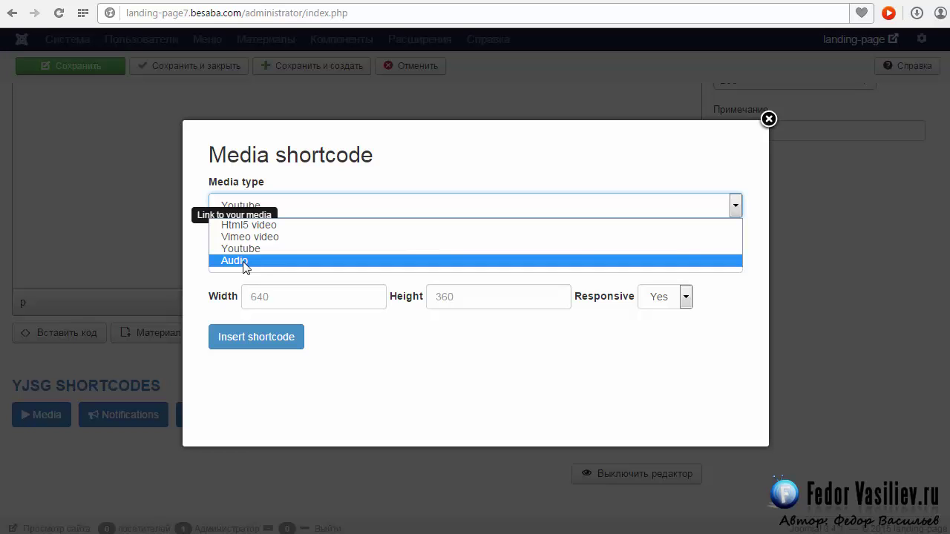
left_click(244, 290)
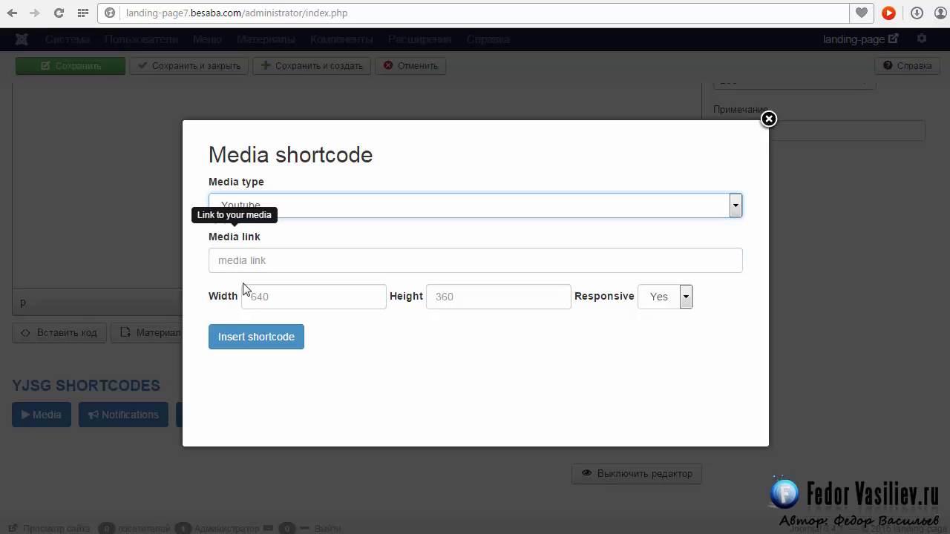
left_click(245, 293)
left_click(236, 255)
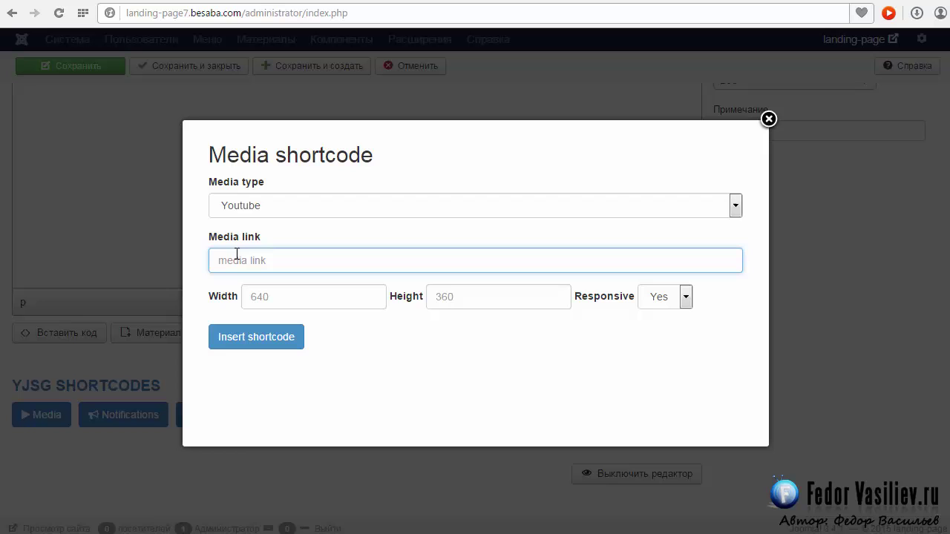
left_click(249, 205)
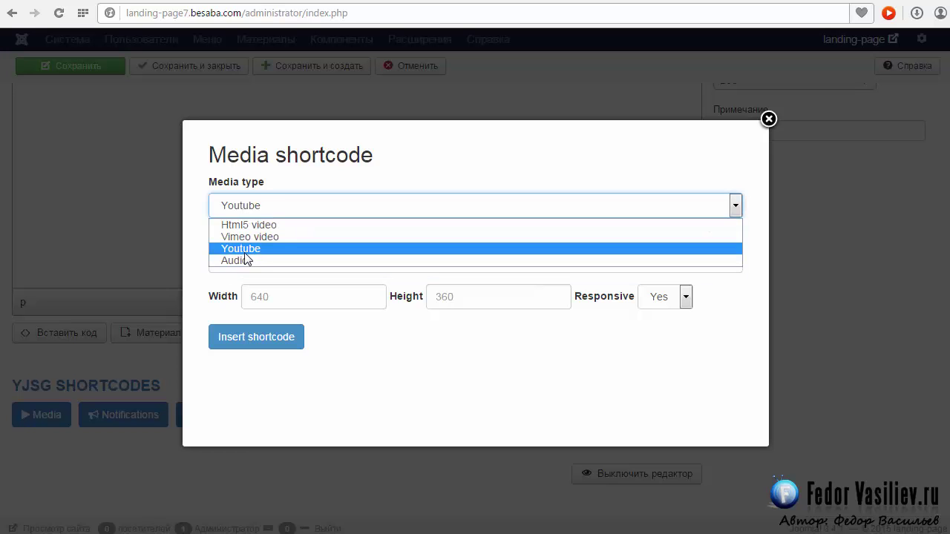
left_click(244, 250)
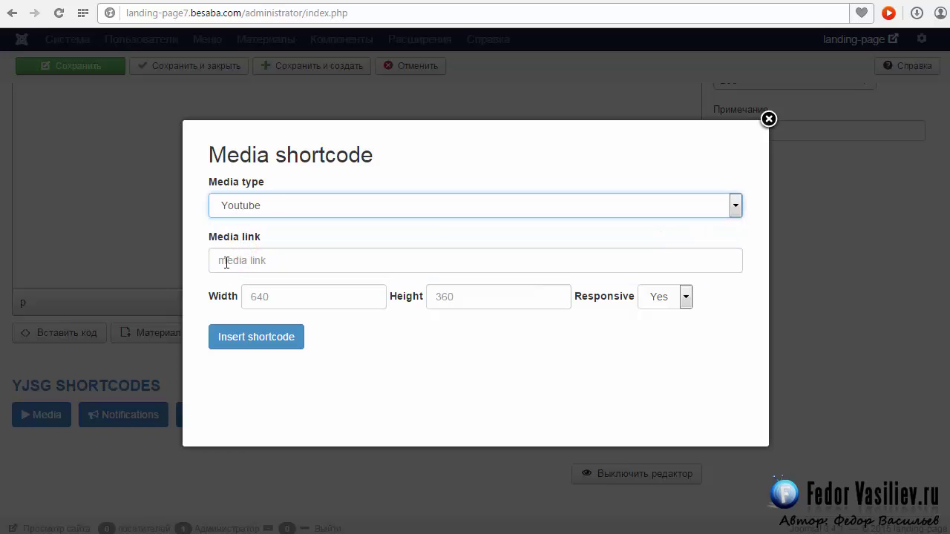
Step: Examine the Youtube shortcode's settings for media link, width, height and responsive display
left_click(227, 263)
left_click(292, 227)
left_click(227, 263)
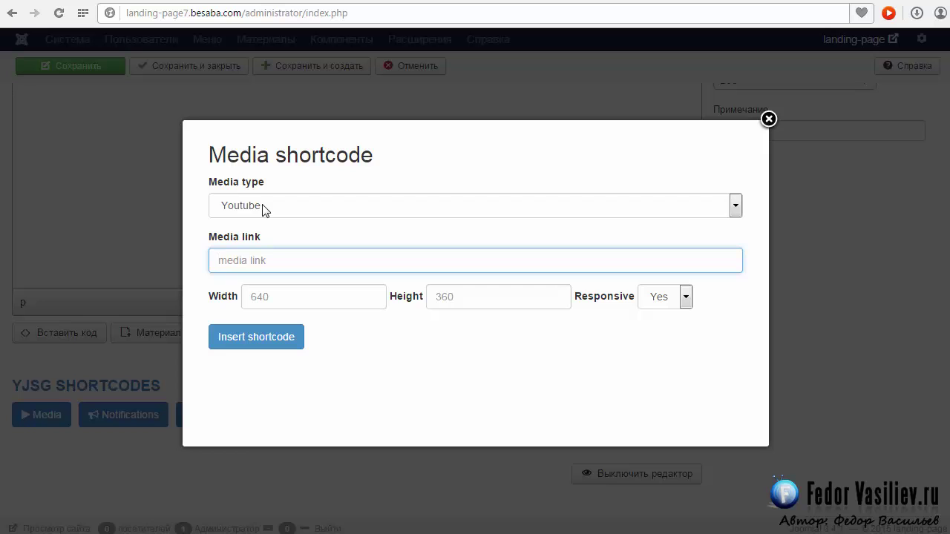
left_click(220, 296)
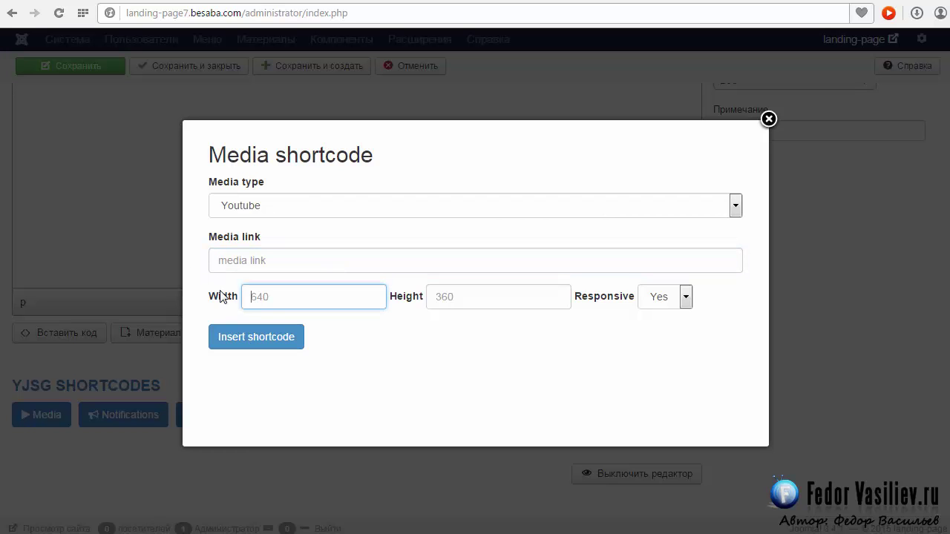
left_click(290, 293)
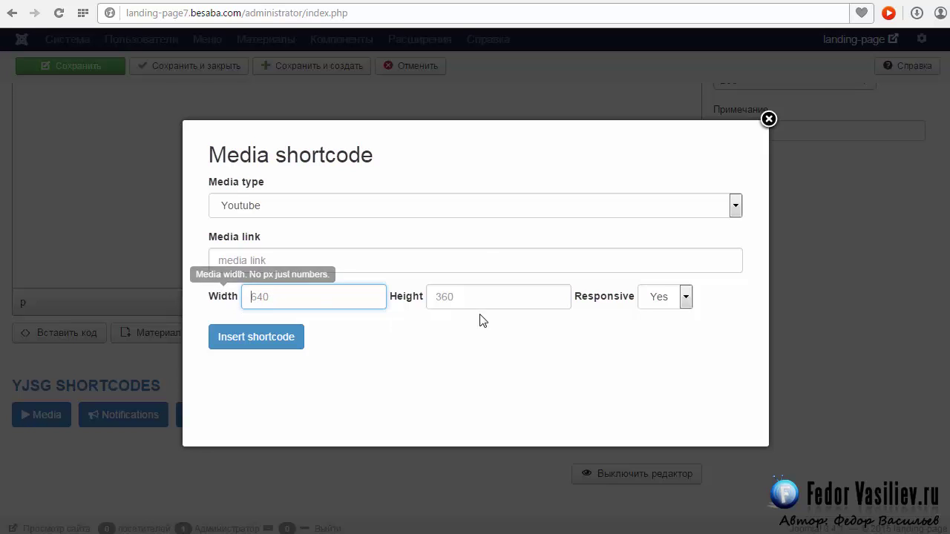
left_click(454, 298)
left_click(245, 297)
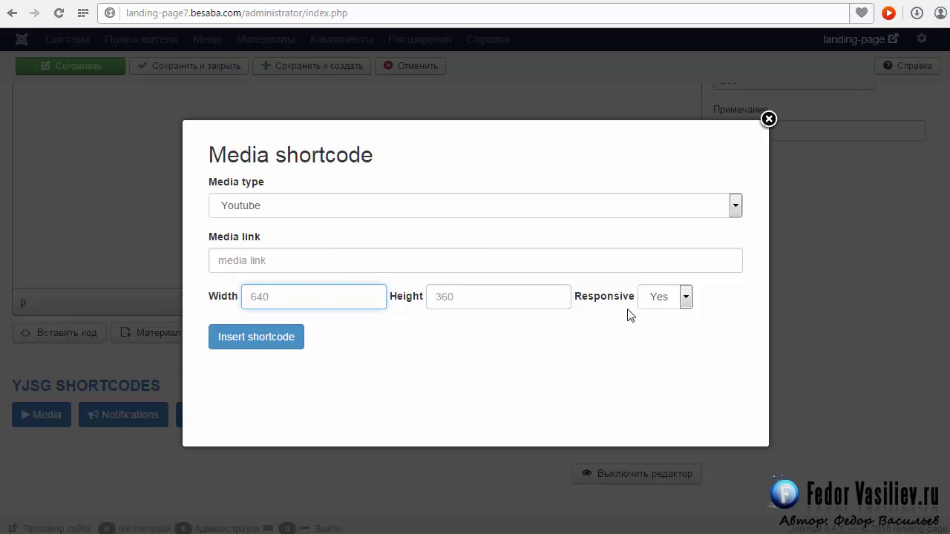
left_click(686, 298)
left_click(710, 295)
key("shift+Tab")
double_click(575, 297)
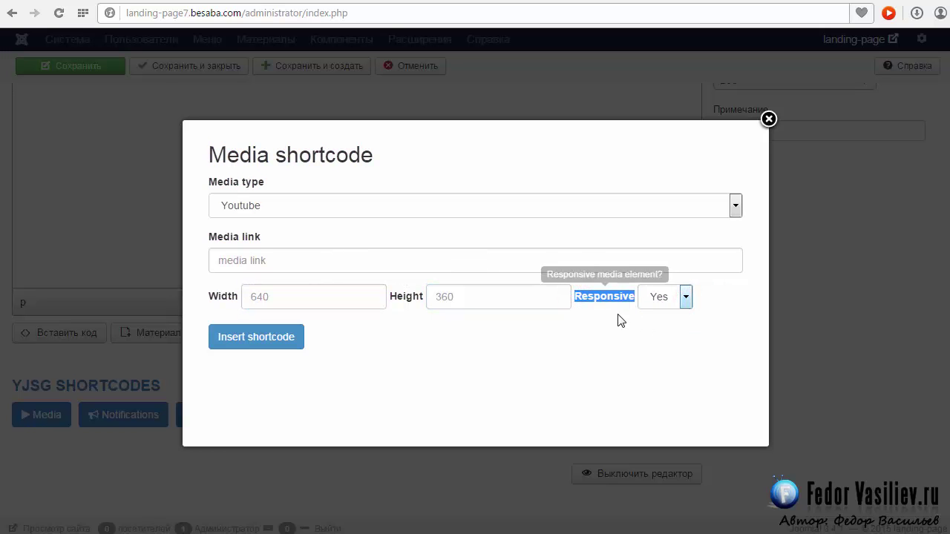
left_click(617, 317)
left_click(301, 267)
key("shift+Tab")
key("Tab")
key("Tab")
key("Tab")
key("Tab")
left_click(259, 216)
key("Tab")
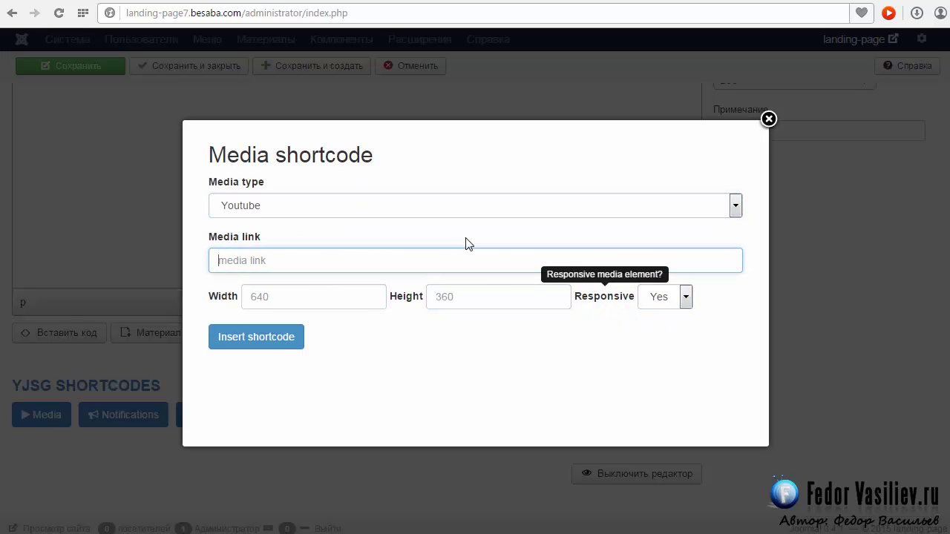
key("Tab")
key("Tab")
key("Tab")
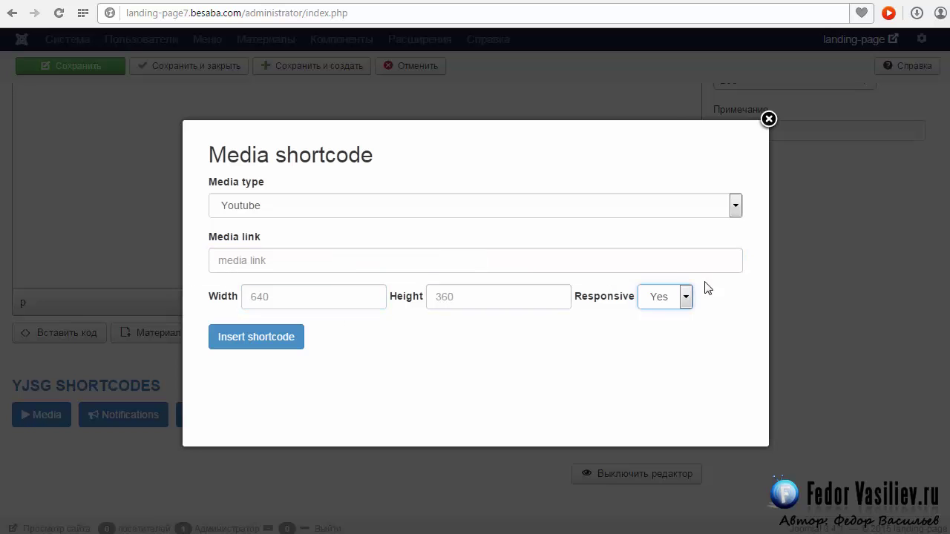
left_click(594, 270)
key("Tab")
key("Tab")
key("Tab")
left_click(257, 250)
key("Tab")
key("Tab")
key("Tab")
left_click(685, 298)
left_click(709, 296)
double_click(576, 297)
left_click(709, 299)
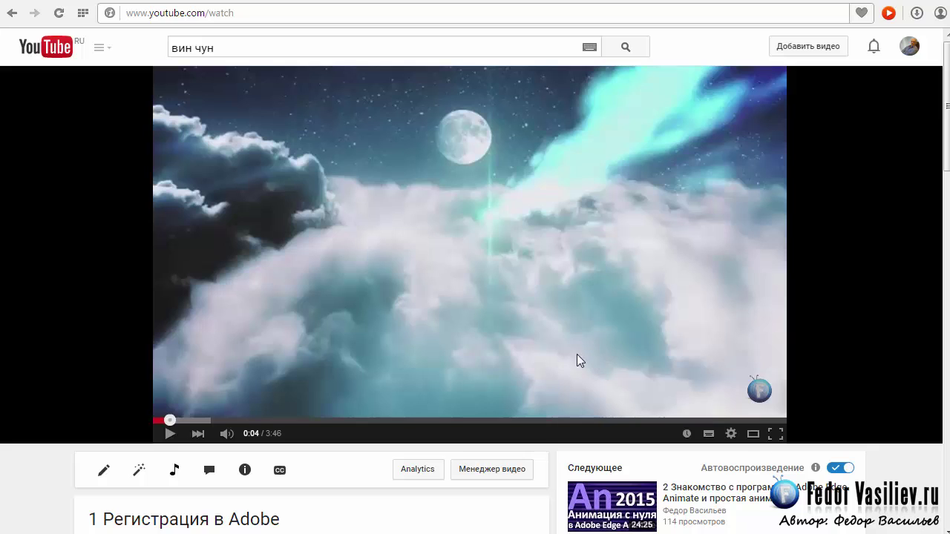
Step: On the YouTube page of the Adobe registration video, copy the full video address
left_click(190, 10)
left_click(337, 12)
key("ctrl+a")
right_click(135, 11)
left_click(187, 59)
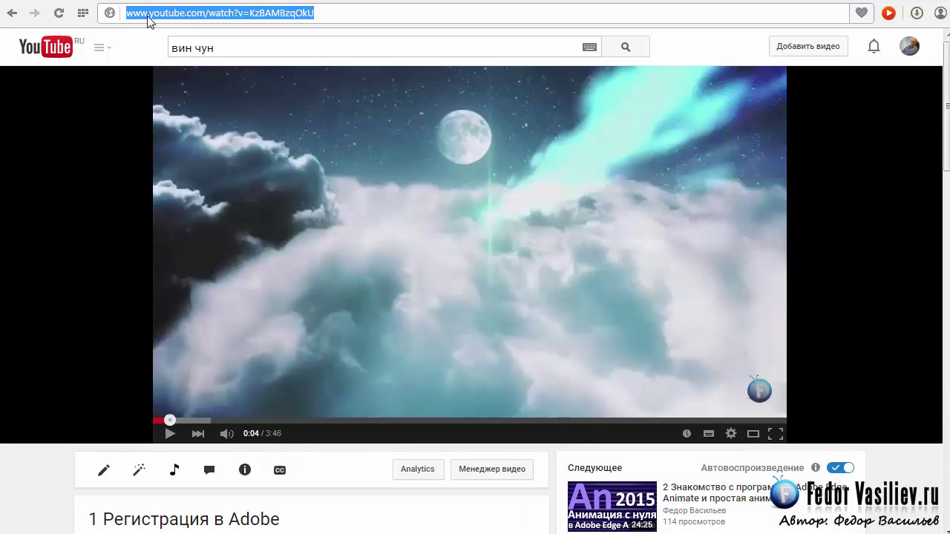
left_click(323, 14)
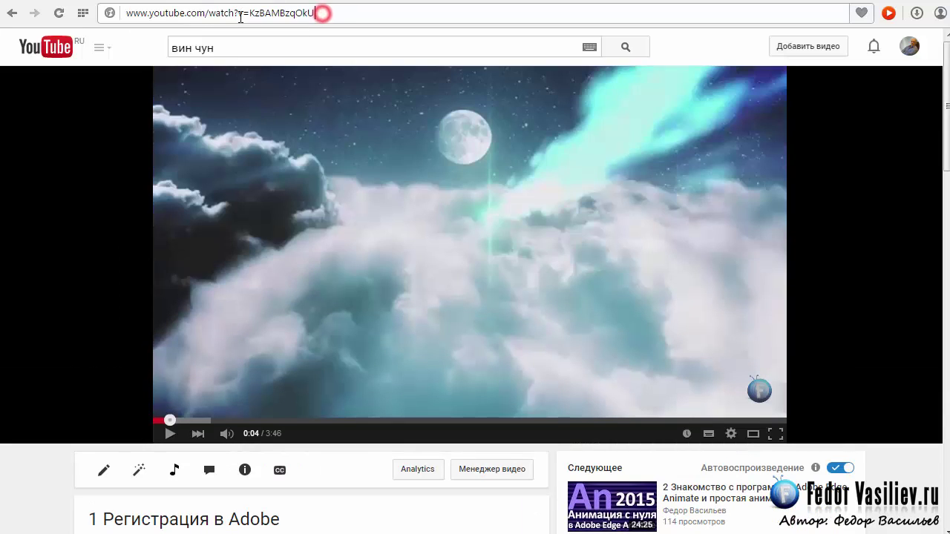
left_click_drag(249, 12, 79, 22)
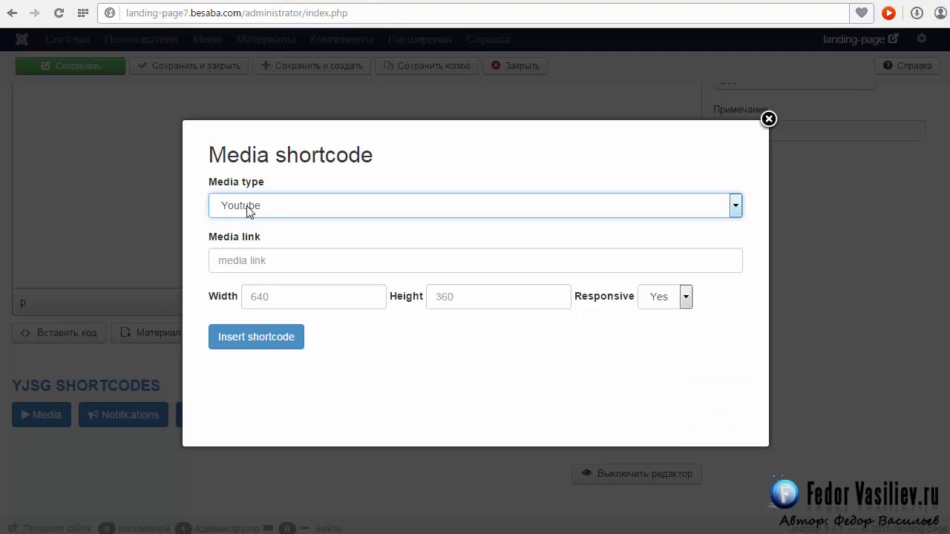
left_click(244, 267)
left_click(243, 260)
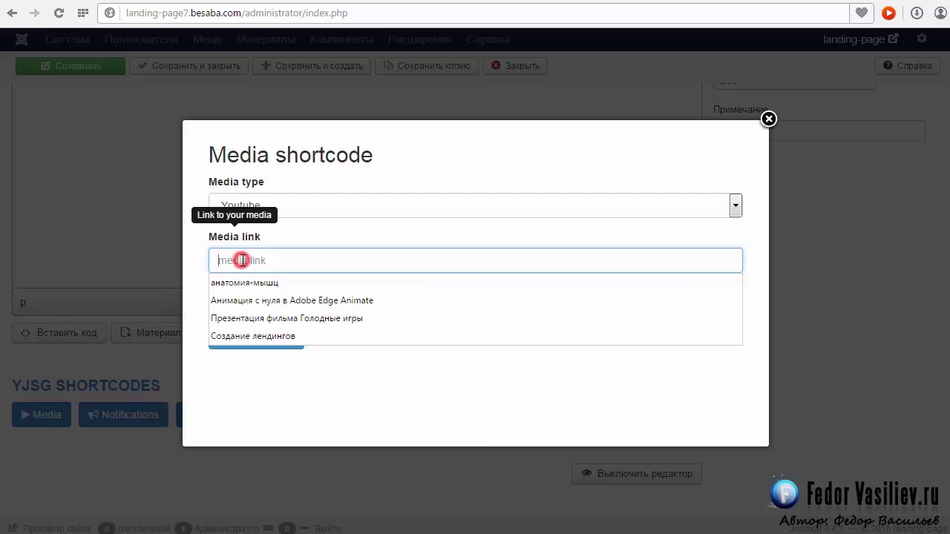
right_click(241, 259)
left_click(280, 341)
left_click(319, 299)
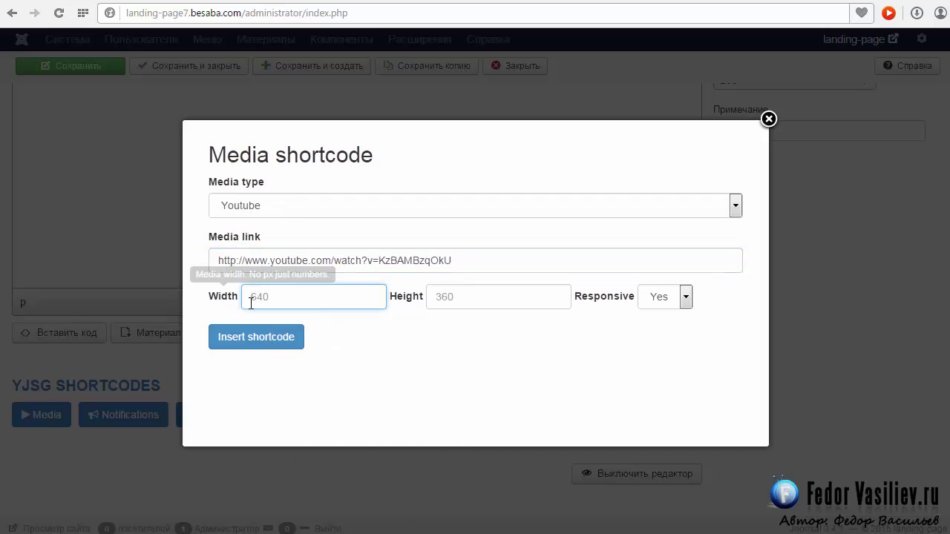
Step: Examine the Youtube shortcode's width and height fields and the choices for responsive display
left_click(452, 300)
key("shift+Tab")
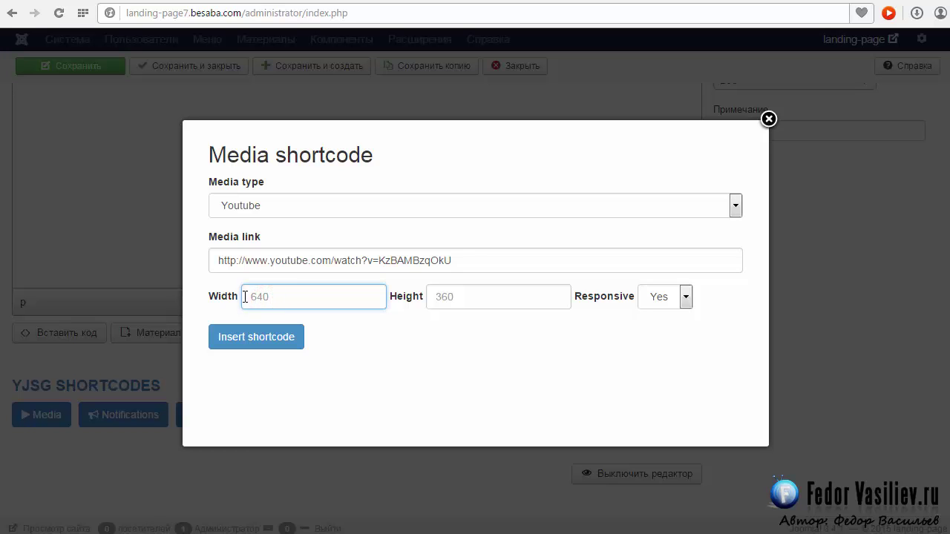
left_click(683, 297)
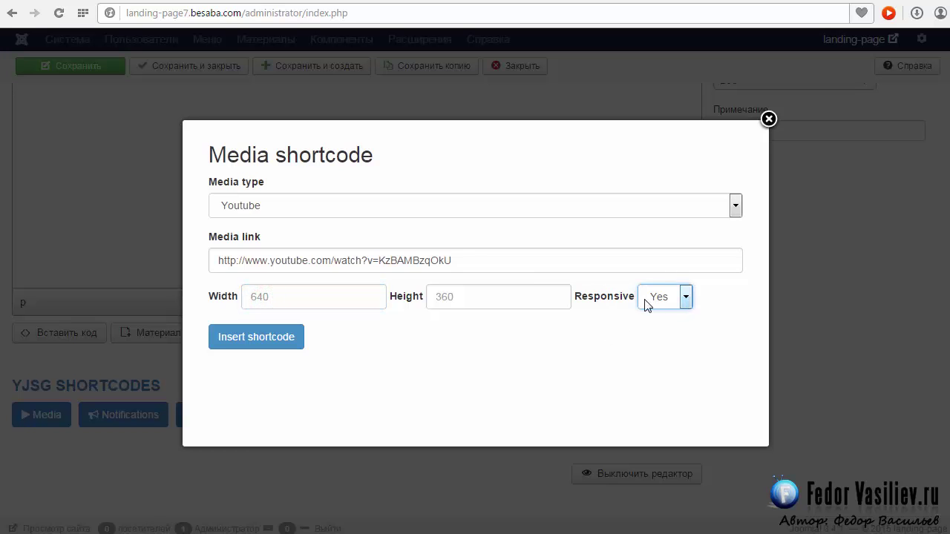
left_click(686, 297)
left_click(686, 297)
left_click(686, 298)
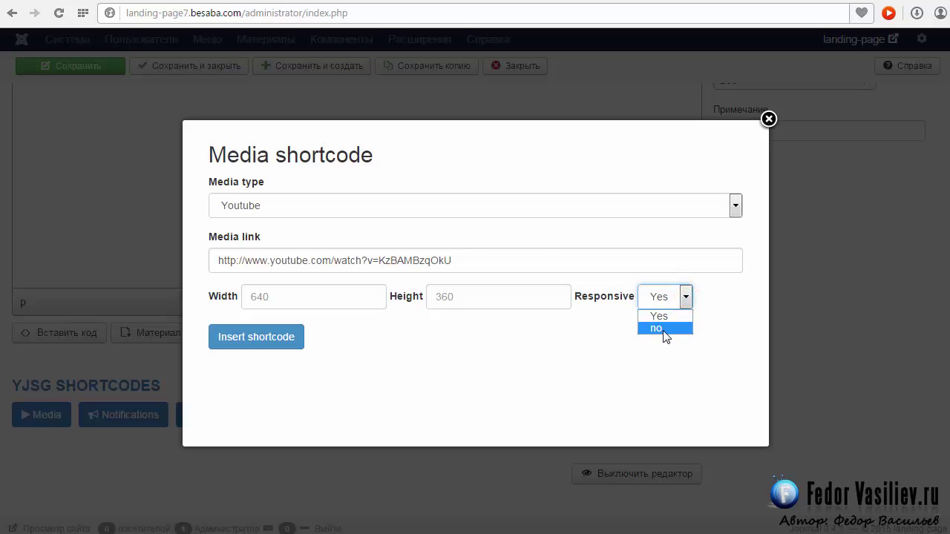
left_click(360, 344)
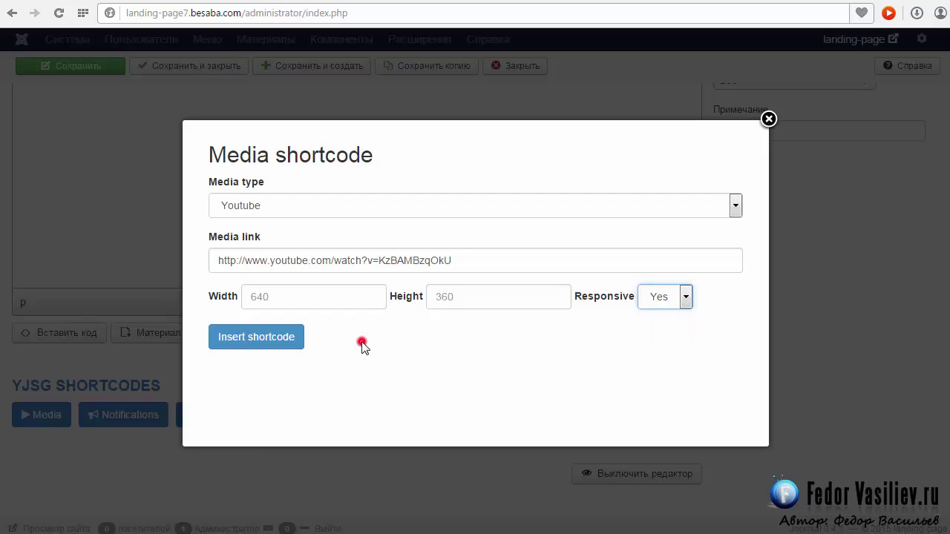
Step: Switch the shortcode's Responsive option to no and back to Yes
left_click(685, 302)
left_click(685, 301)
left_click(659, 328)
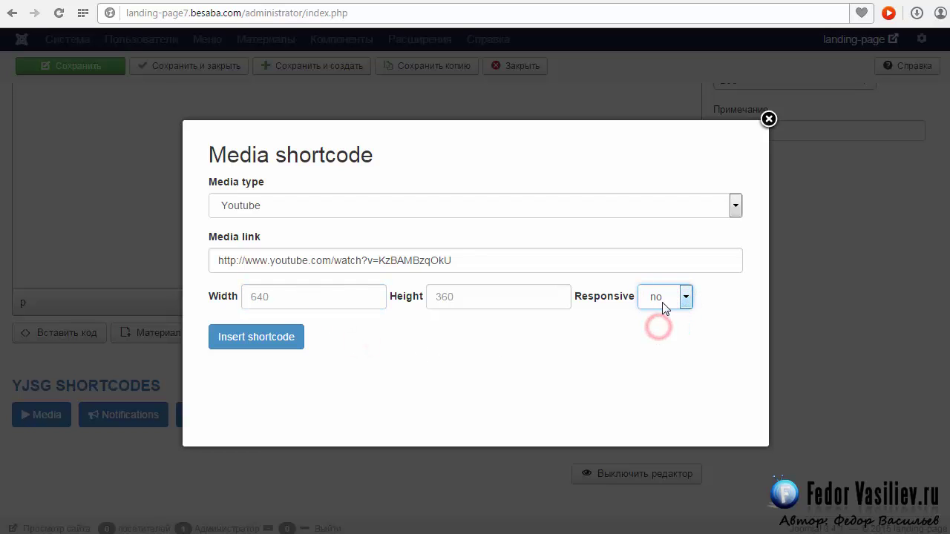
left_click(686, 301)
left_click(675, 315)
Step: Insert the Youtube shortcode with the default width and height and responsive display into the module's content, and close the dialog
left_click(457, 283)
left_click(289, 295)
left_click(449, 301)
left_click(268, 295)
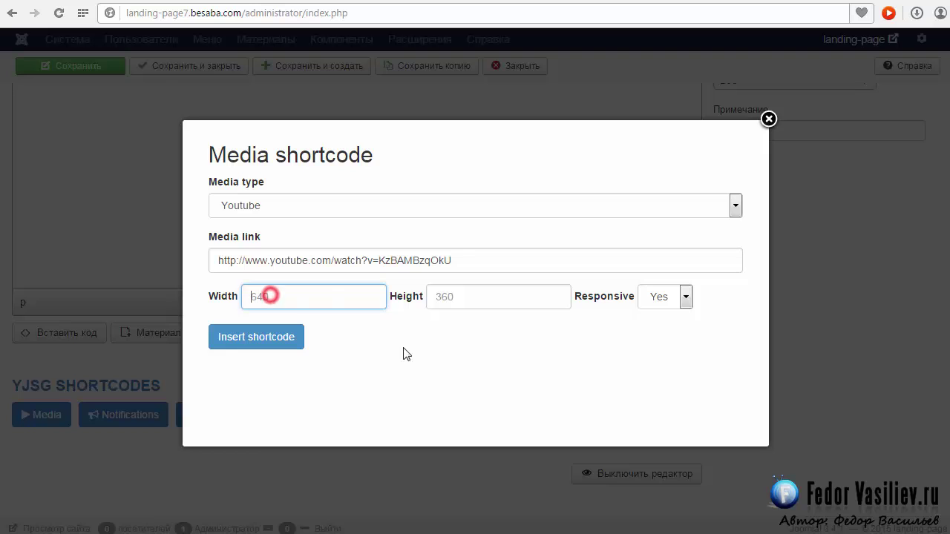
left_click(230, 338)
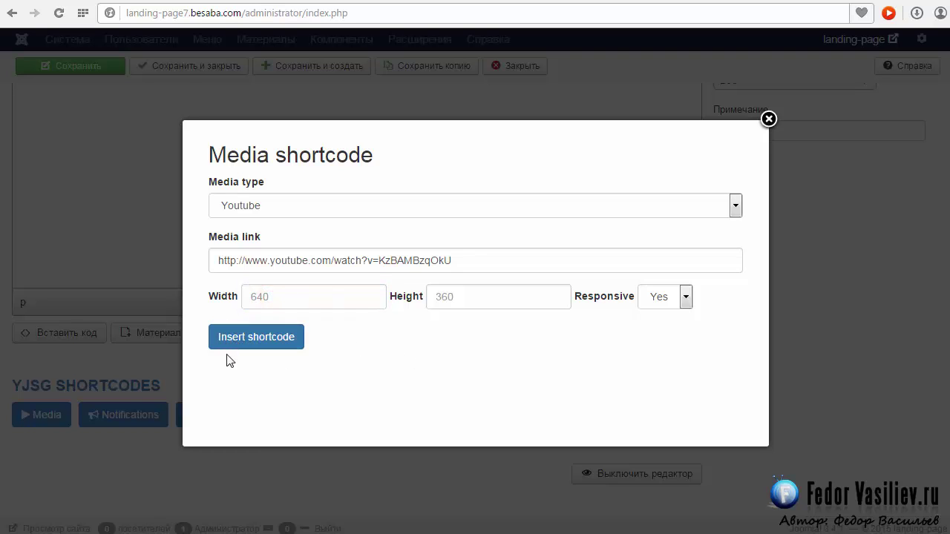
key("shift+Tab")
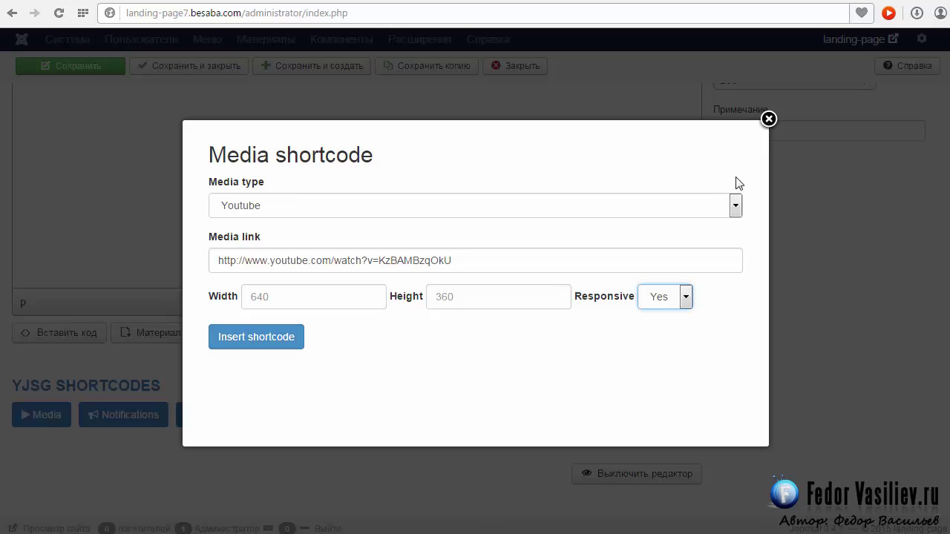
left_click(768, 119)
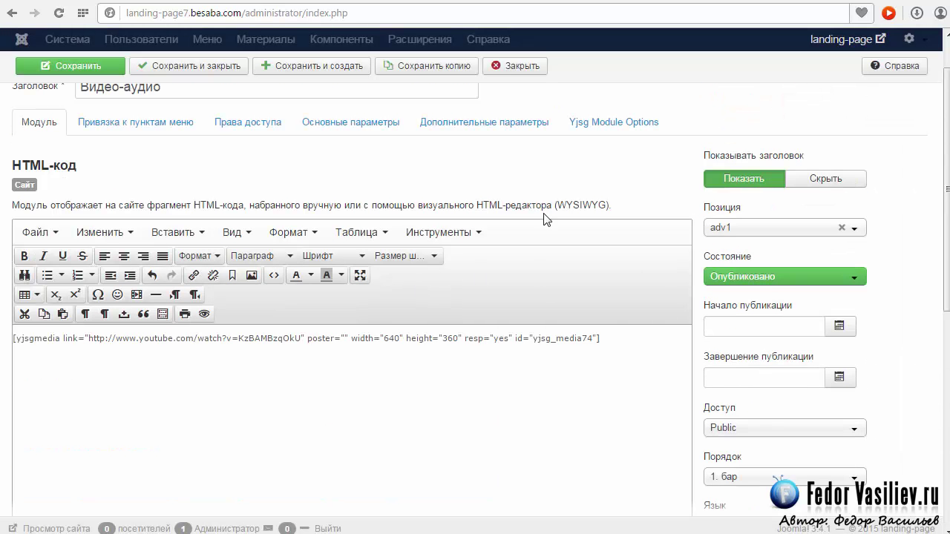
Step: Examine the inserted yjsgmedia shortcode in the editor, especially its width, height and resp attributes
scroll(549, 223, "down", 1)
left_click_drag(603, 266, 6, 268)
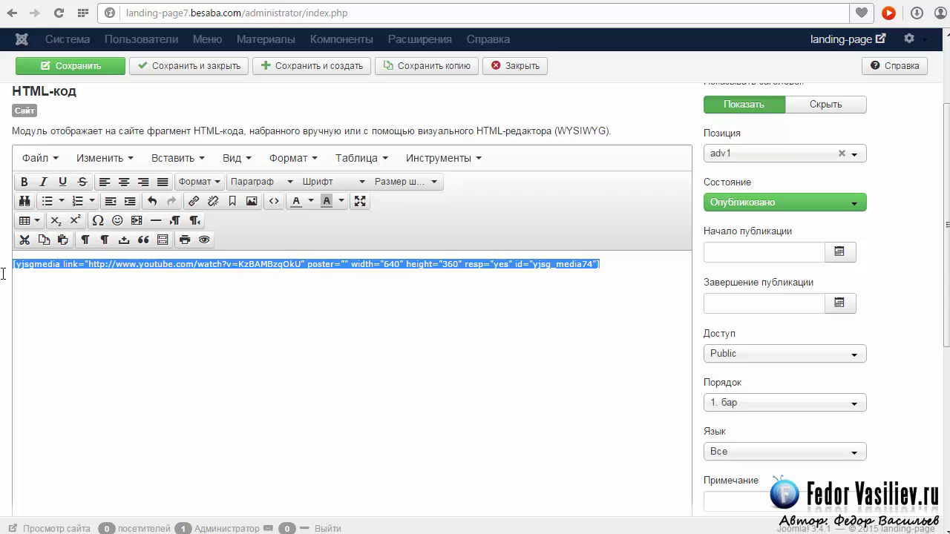
left_click(72, 287)
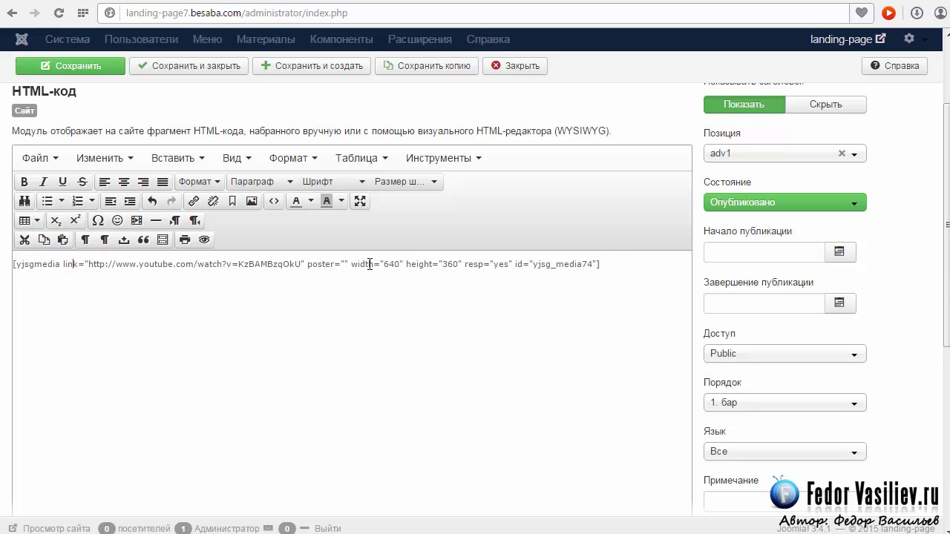
left_click_drag(352, 264, 402, 265)
left_click(393, 265)
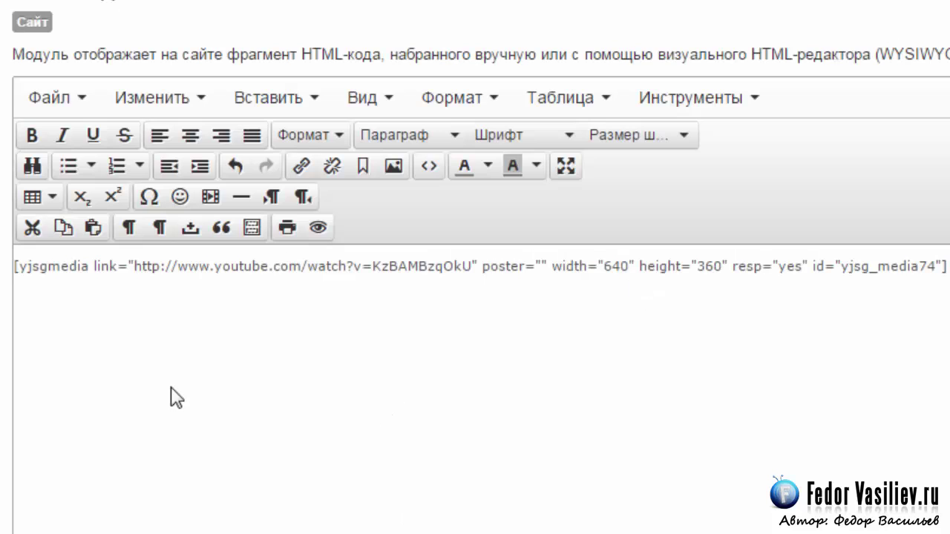
double_click(623, 266)
left_click(718, 265)
double_click(710, 266)
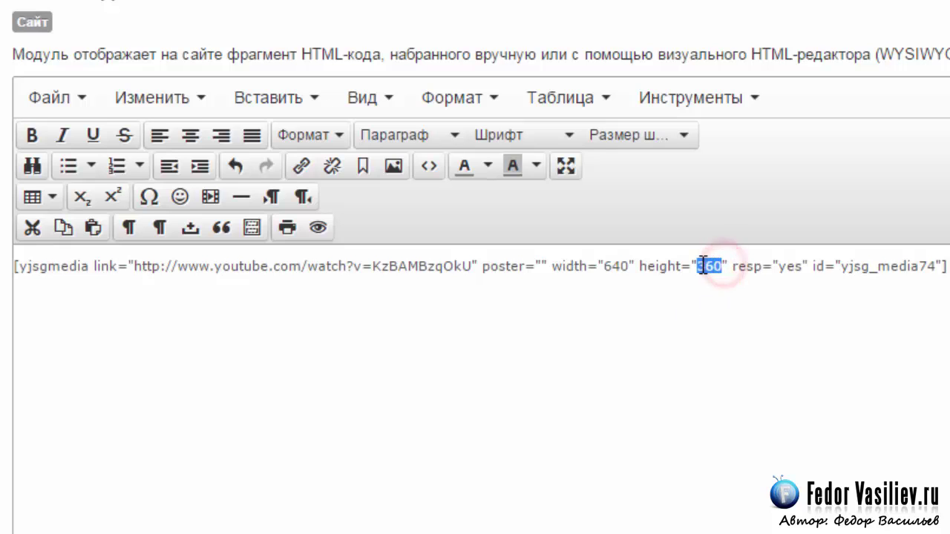
double_click(735, 265)
left_click(794, 267)
double_click(793, 267)
left_click(792, 269)
double_click(786, 267)
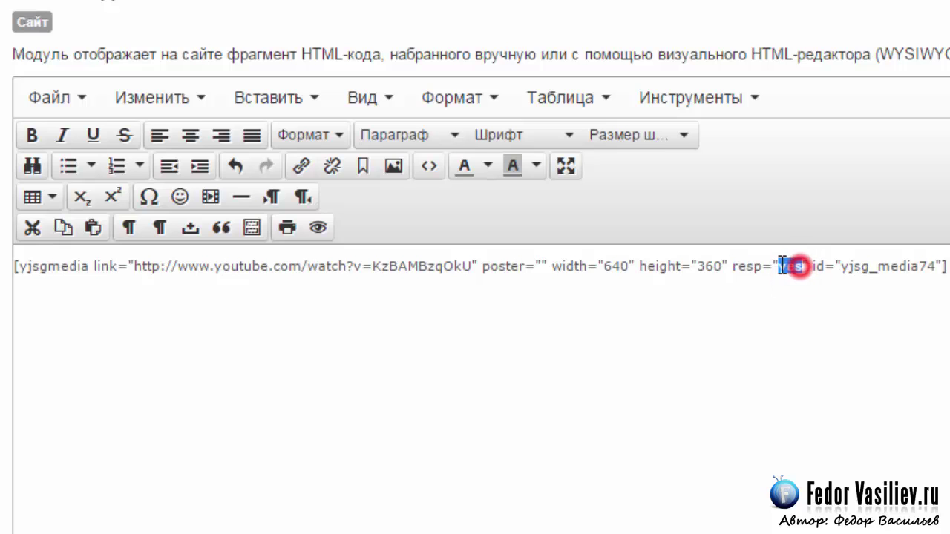
left_click(791, 269)
Step: Save the Видео-аудио module
scroll(739, 330, "down", 5)
scroll(330, 529, "up", 5)
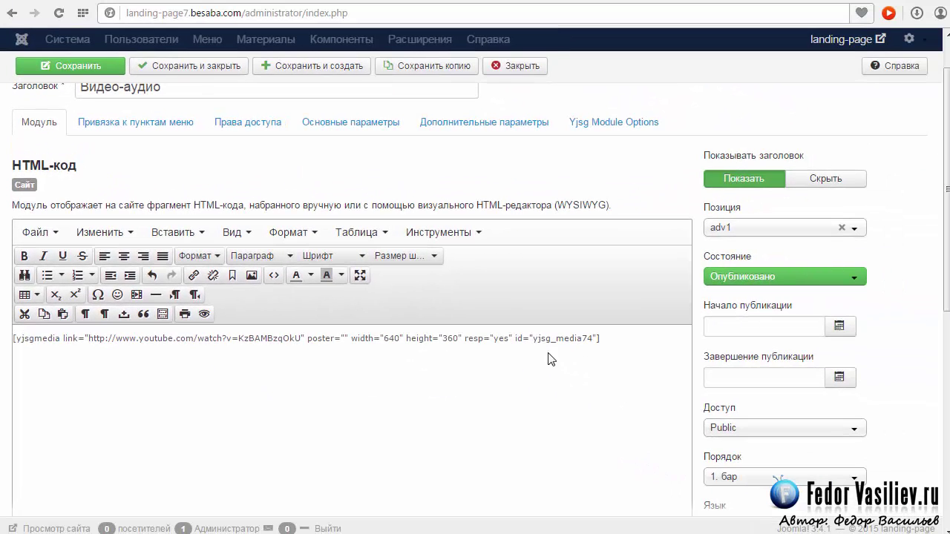
left_click(93, 64)
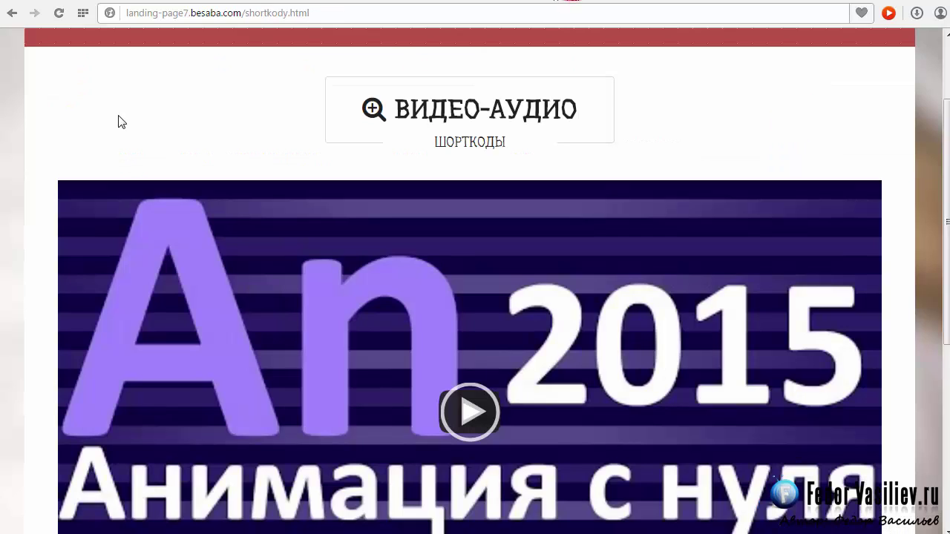
Step: On the site's Шорткоды page, inspect the Видео-аудио block and play its embedded video
scroll(764, 244, "up", 1)
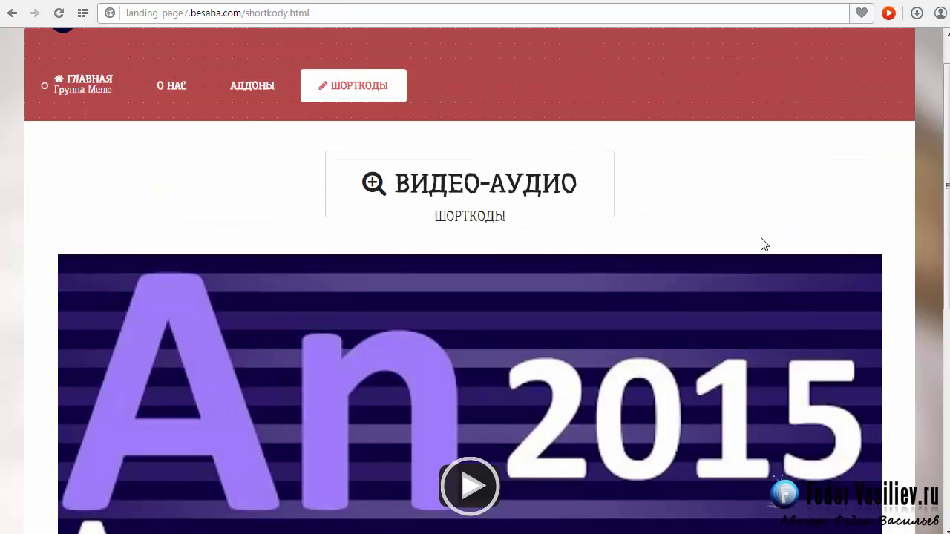
scroll(928, 225, "down", 3)
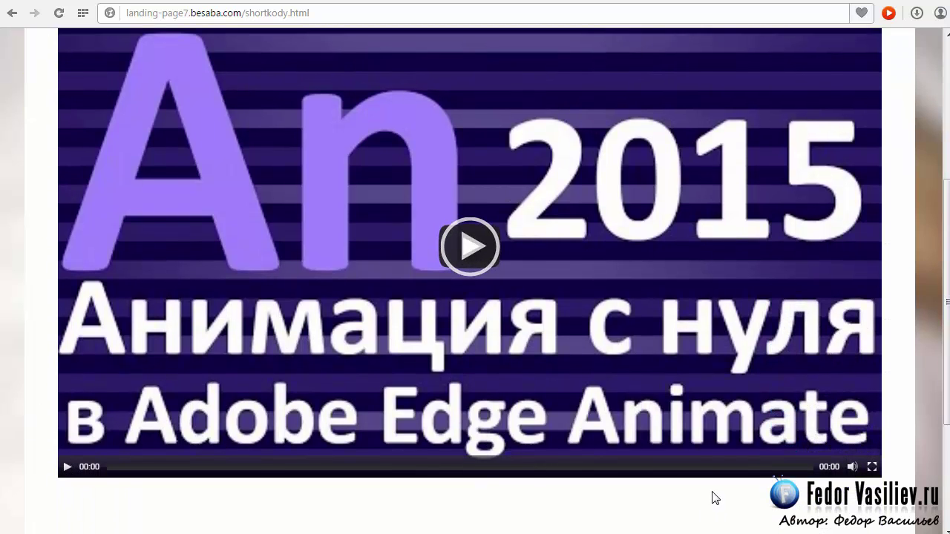
mouse_move(852, 467)
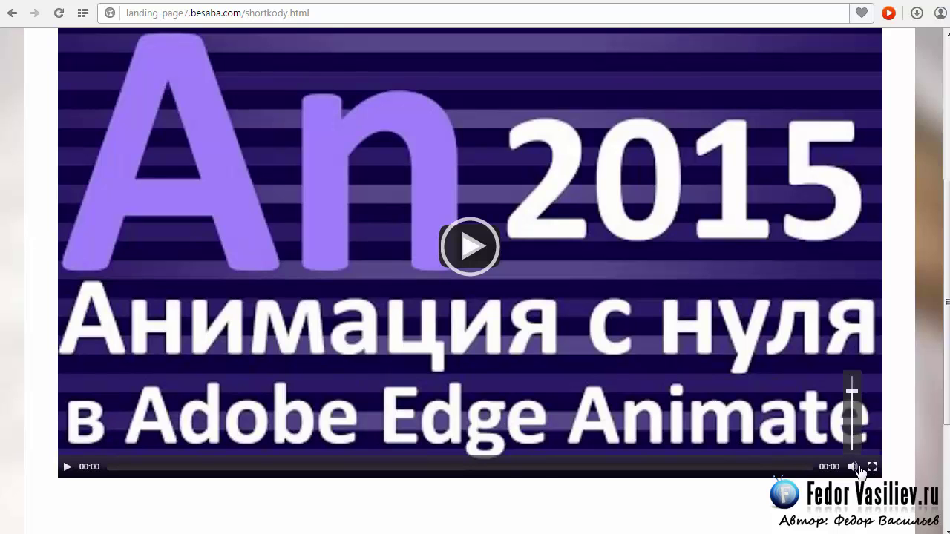
left_click(472, 251)
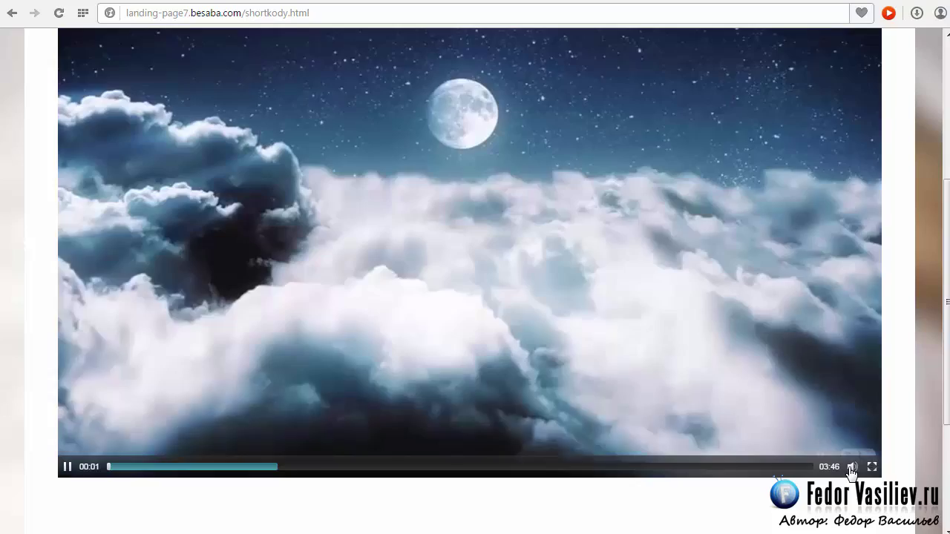
Step: Check the video's volume control and full-screen display, pause playback, and review the block on the page
mouse_move(852, 467)
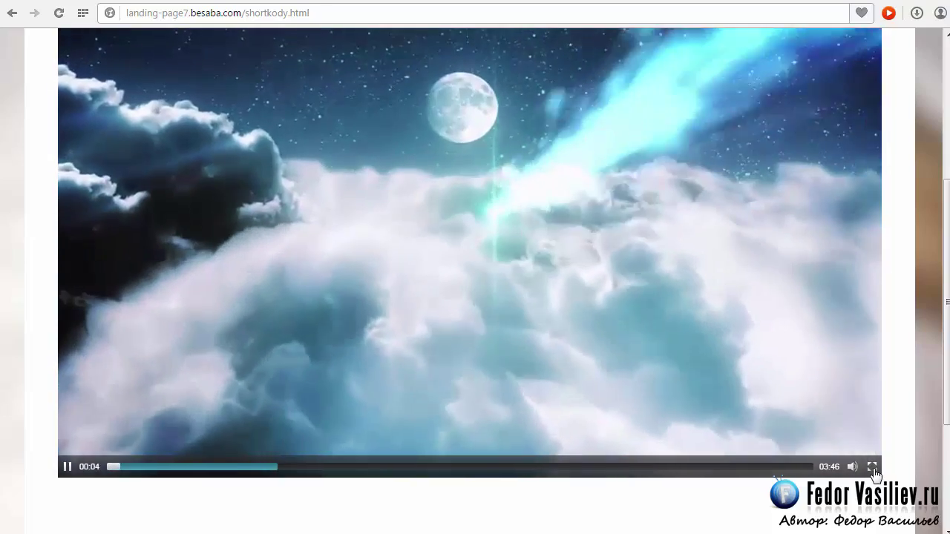
left_click(872, 467)
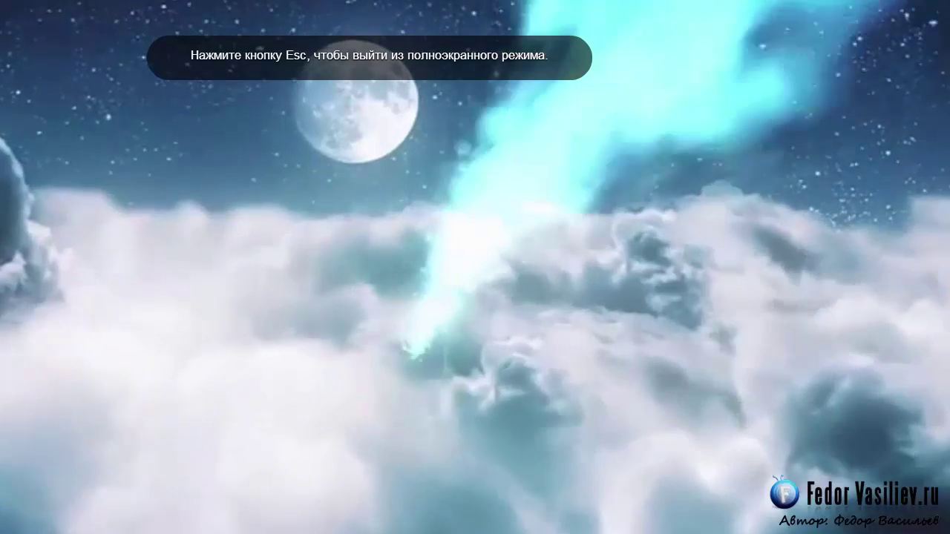
key("Escape")
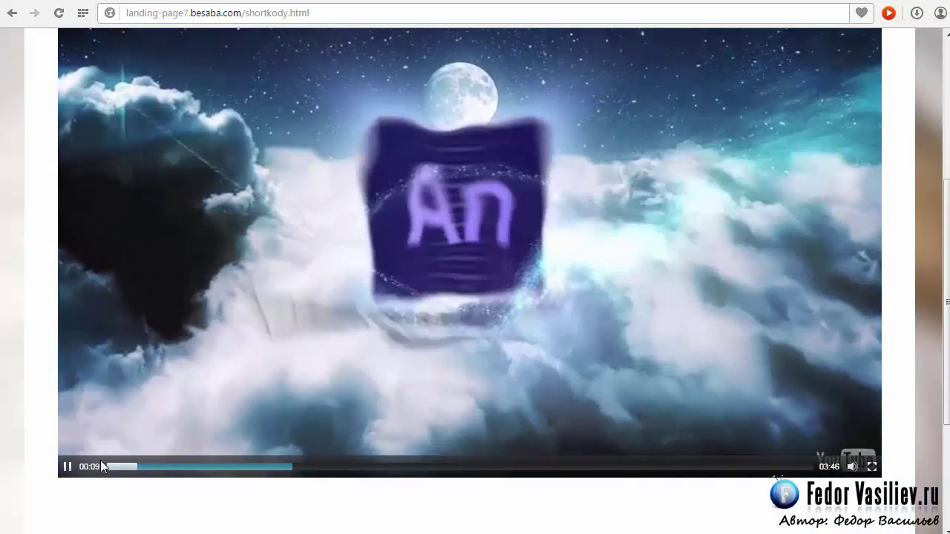
left_click(65, 468)
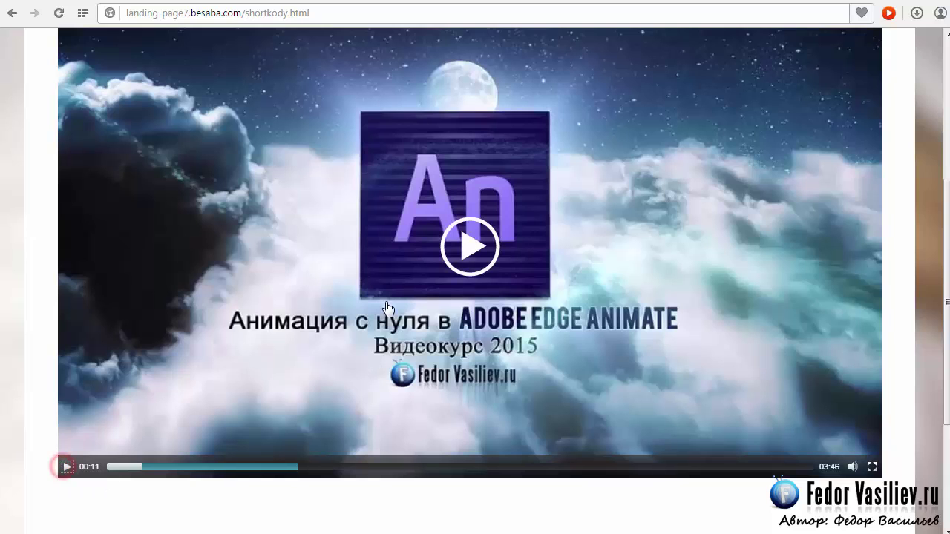
scroll(945, 410, "up", 3)
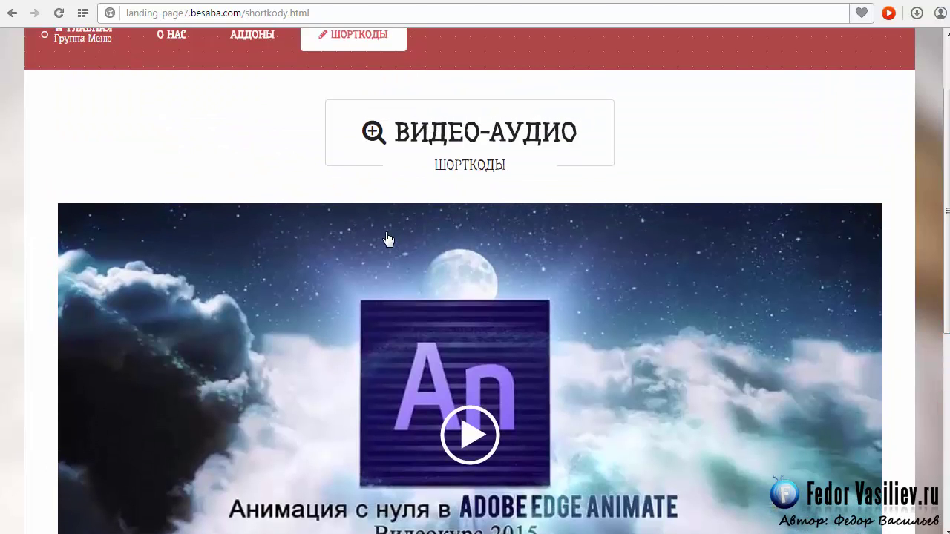
scroll(663, 282, "down", 5)
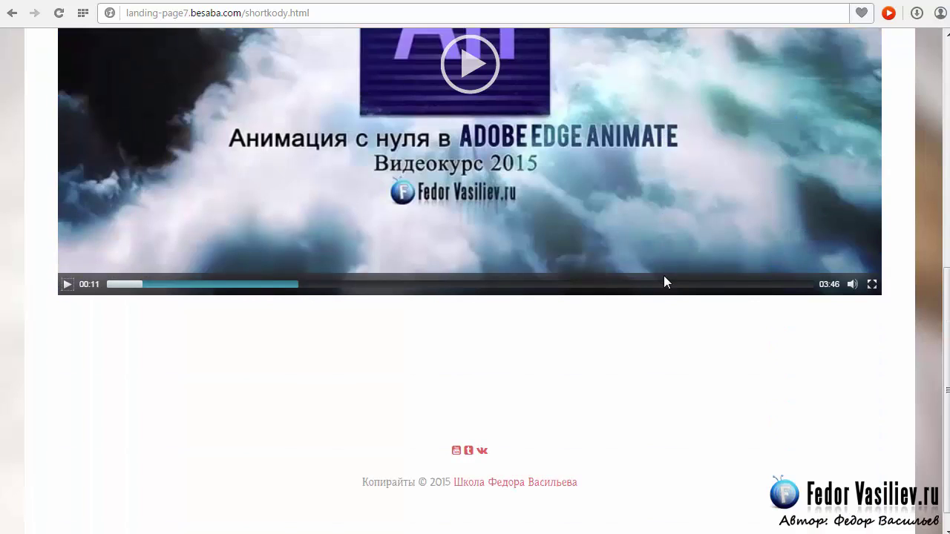
scroll(663, 275, "up", 6)
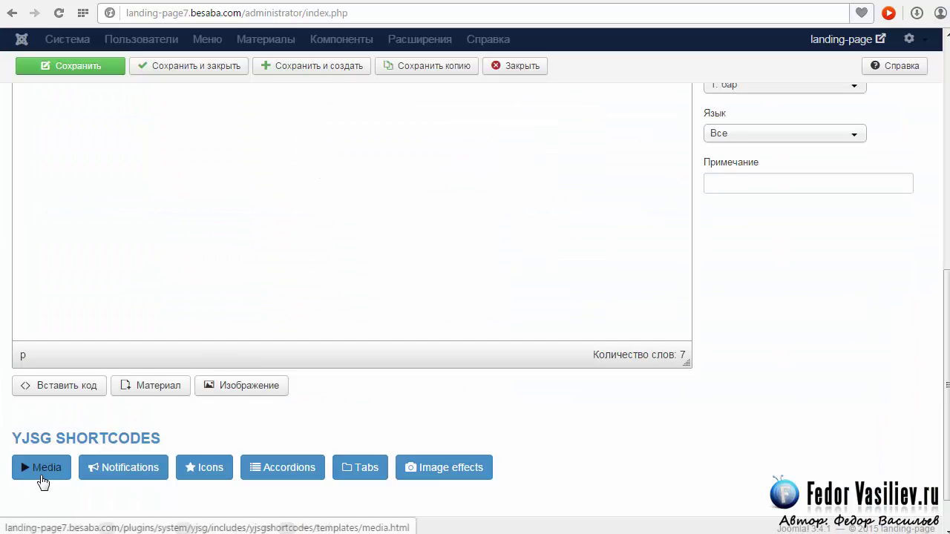
Step: Back in the module editor, examine the Media shortcode's settings for the Audio media type, and close the dialog without inserting anything
left_click(42, 469)
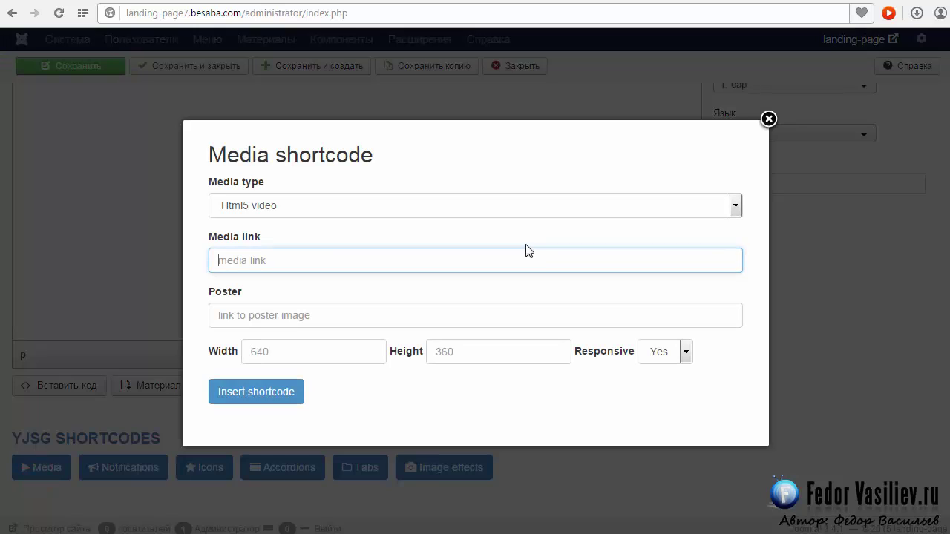
left_click(737, 205)
left_click(247, 260)
left_click(312, 219)
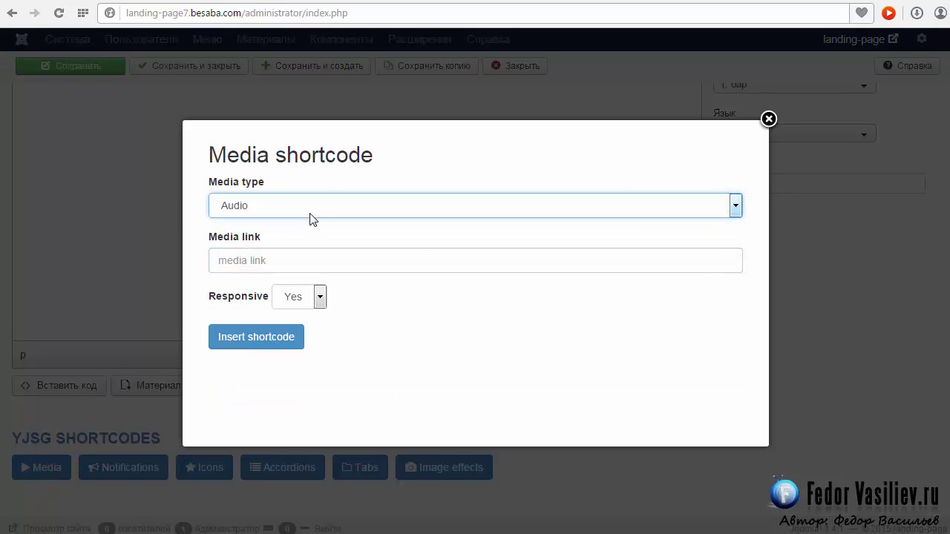
left_click(252, 271)
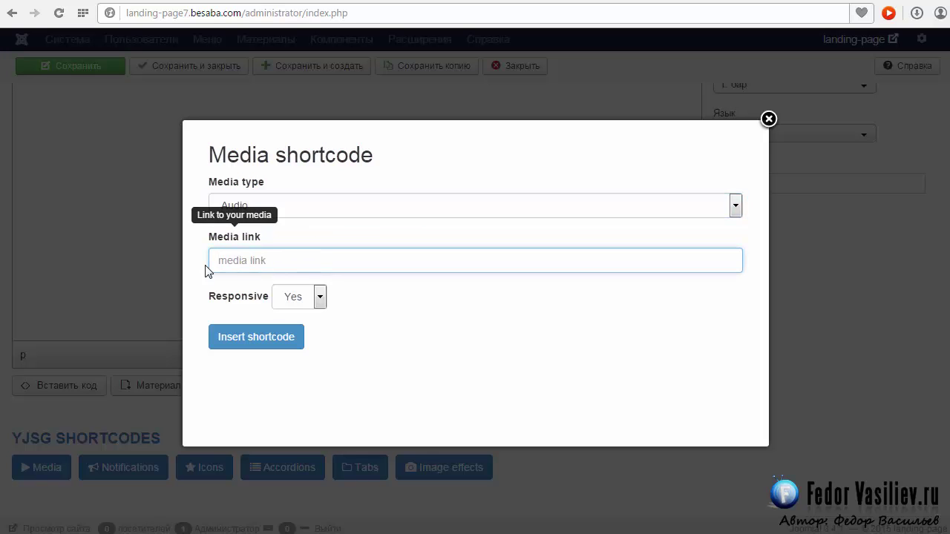
left_click(239, 205)
left_click(257, 261)
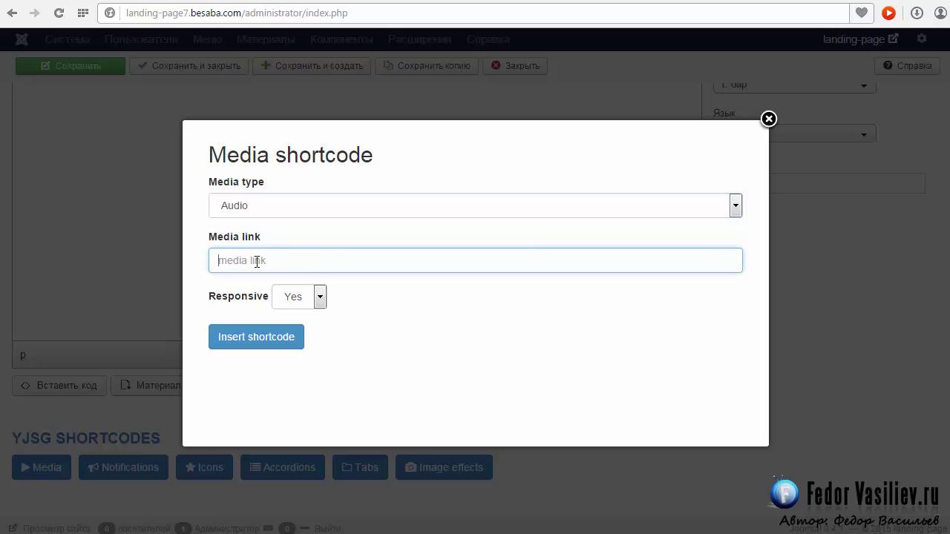
left_click(768, 119)
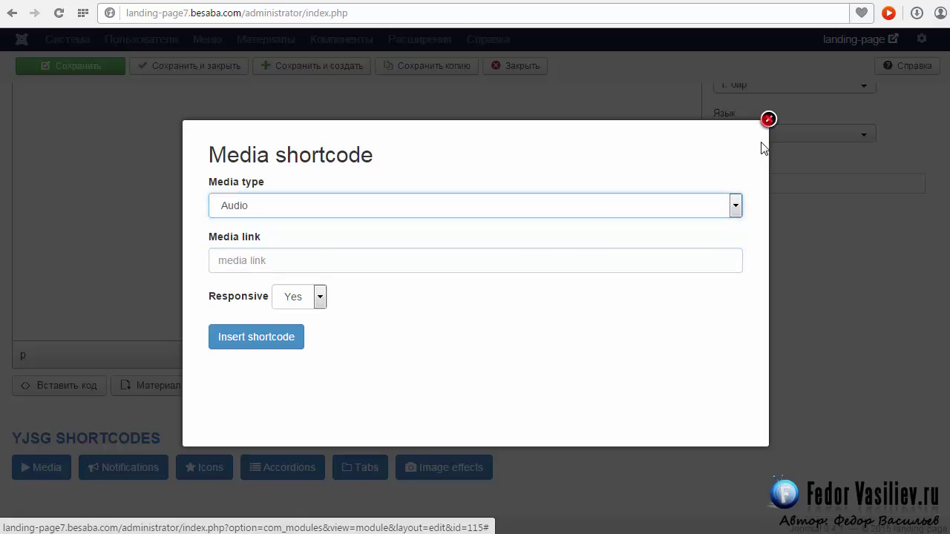
Step: Close the Видео-аудио module and open the settings of the Медиа-менеджер
scroll(725, 322, "up", 4)
left_click(507, 66)
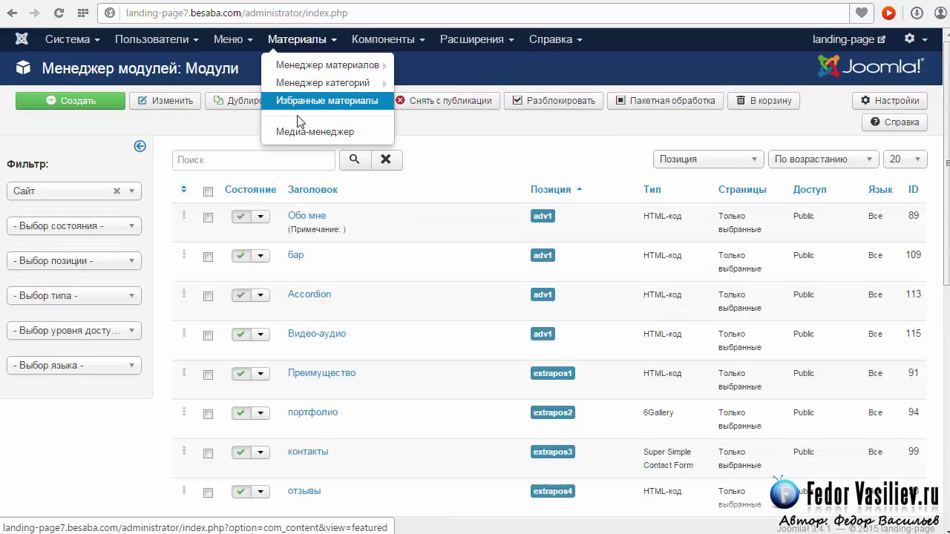
left_click(305, 134)
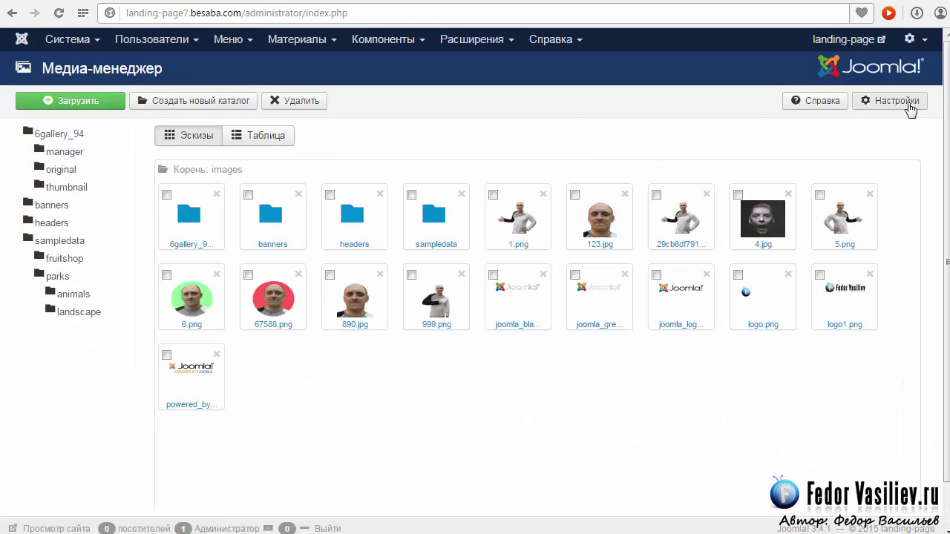
left_click(910, 109)
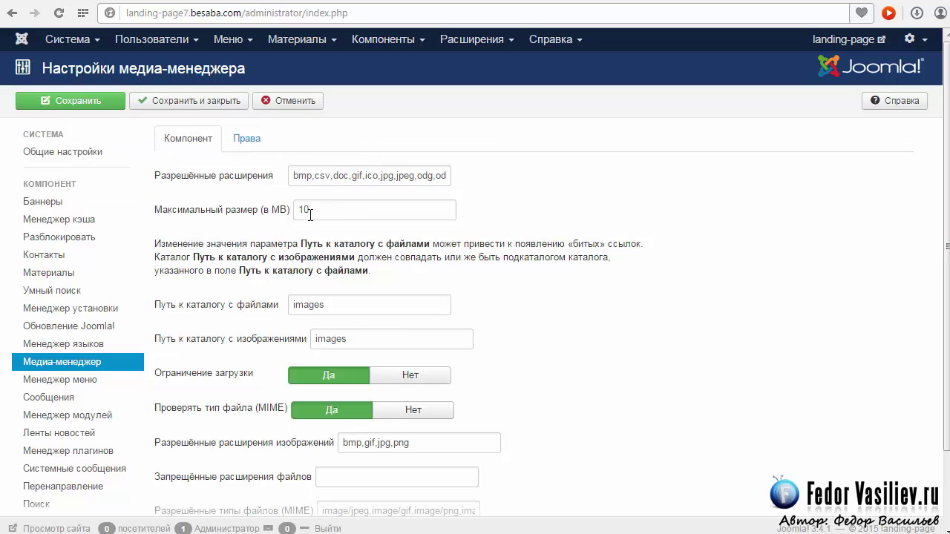
Step: Set the media manager's maximum upload size to 50 MB
left_click_drag(304, 210, 298, 210)
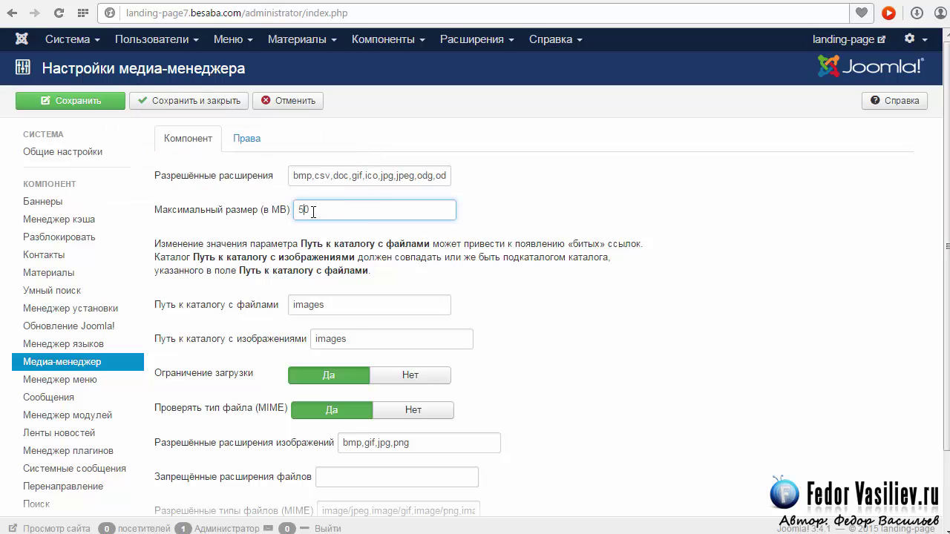
mouse_move(212, 216)
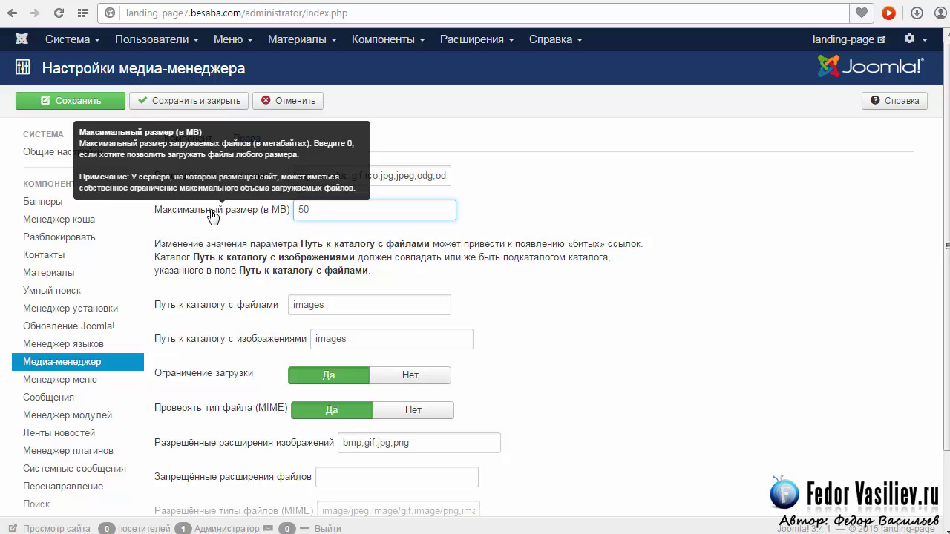
left_click(327, 206)
left_click(466, 306)
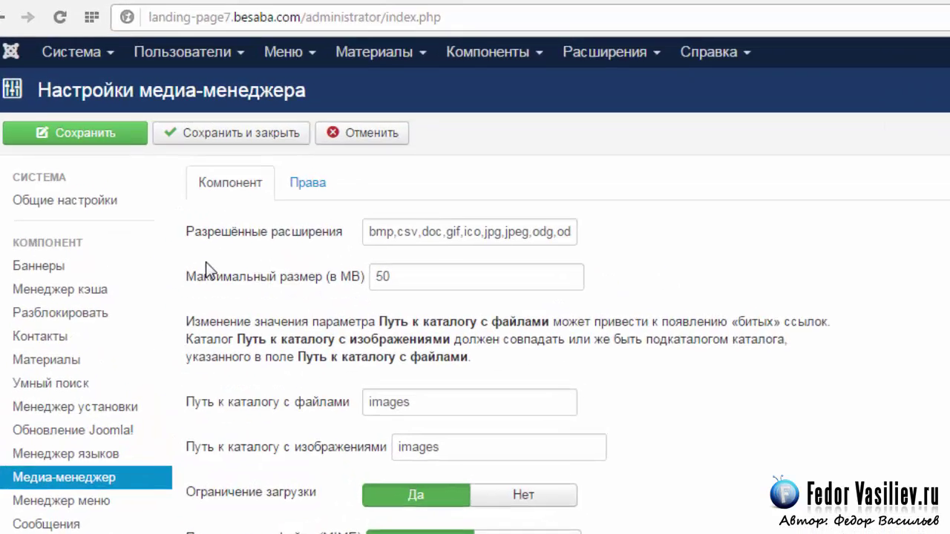
Step: Add mp3, followed by a comma, at the beginning of the allowed file extensions list
mouse_move(206, 181)
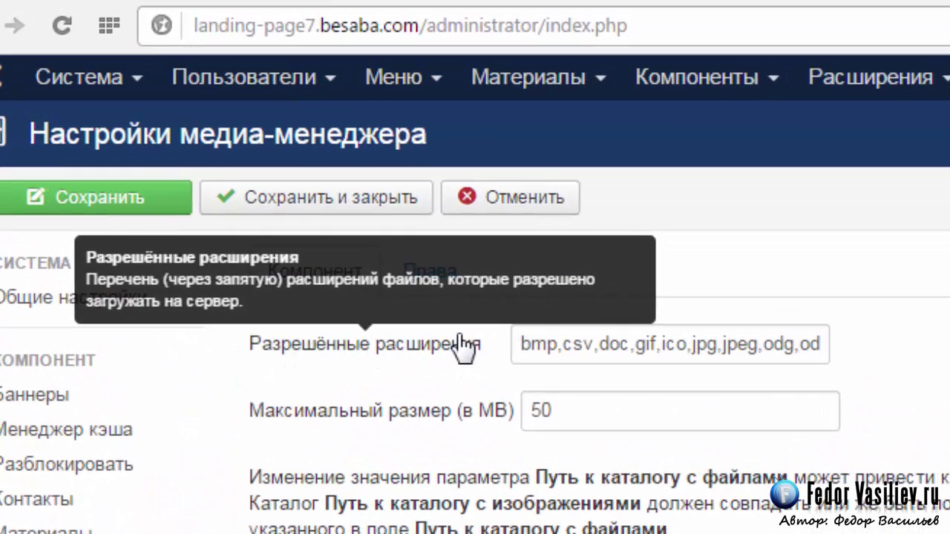
left_click(521, 346)
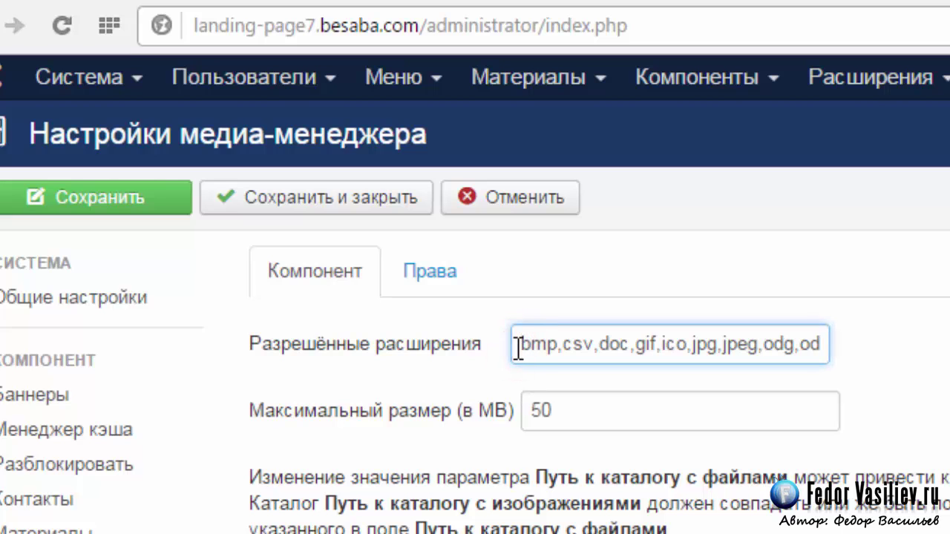
left_click(522, 344)
type("mp3")
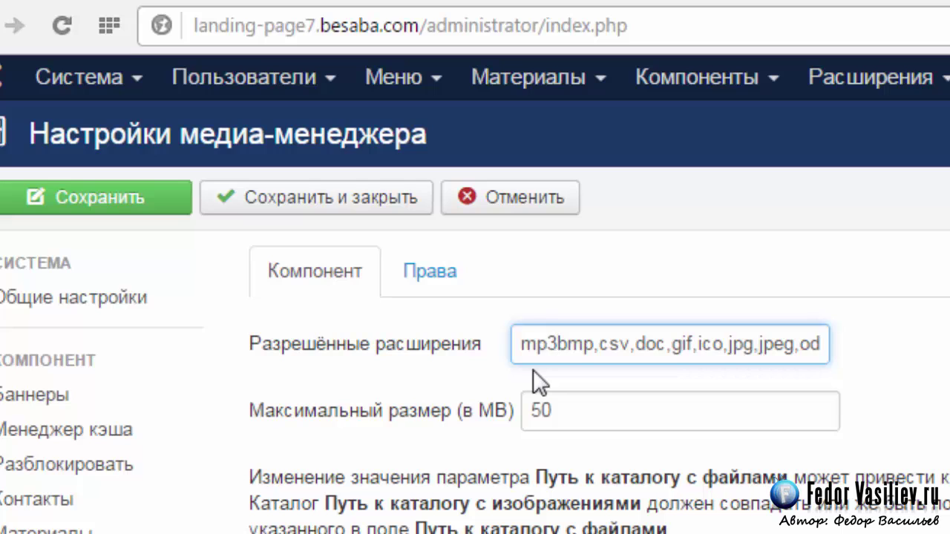
type(",")
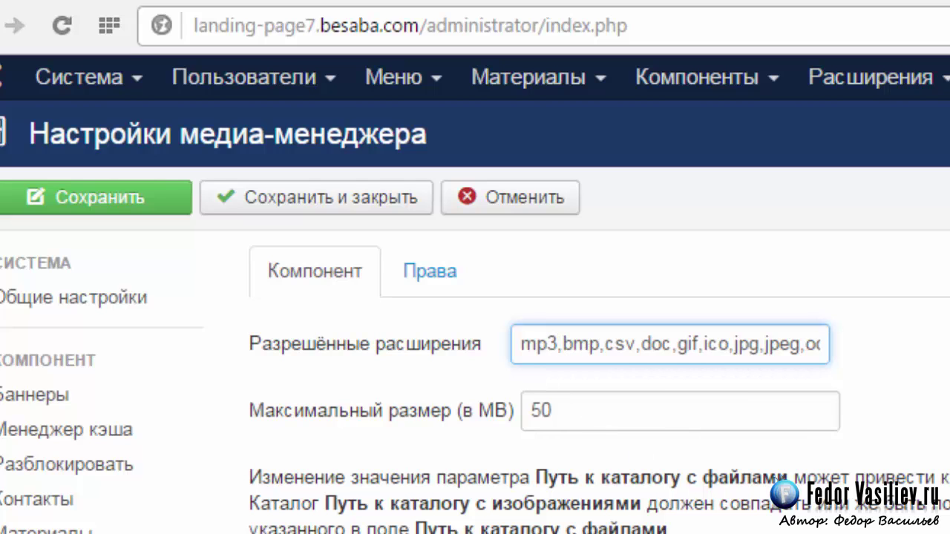
Step: Review the mp3 entry in the allowed extensions, and save and close the media manager settings
double_click(558, 342)
left_click(532, 343)
double_click(555, 343)
left_click(543, 344)
left_click(549, 344)
left_click_drag(556, 344, 520, 343)
left_click(523, 344)
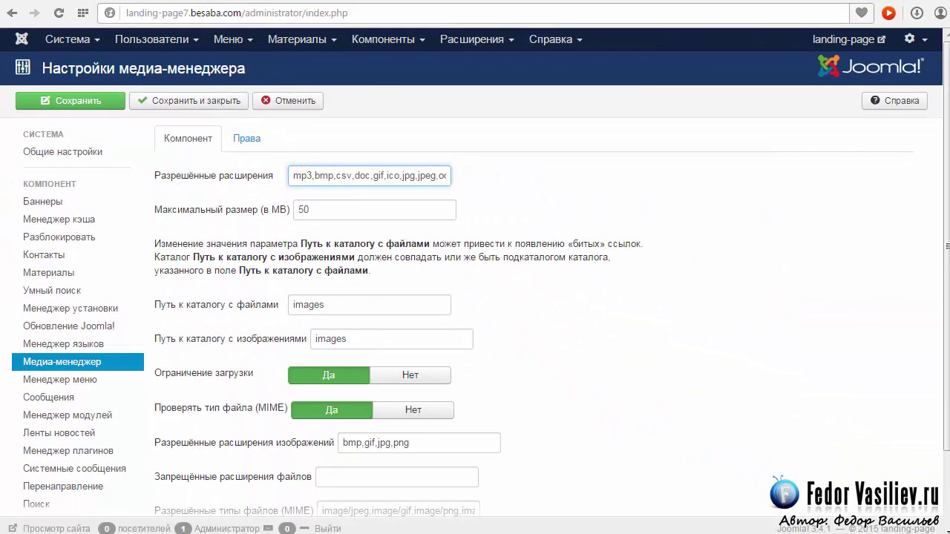
left_click(190, 101)
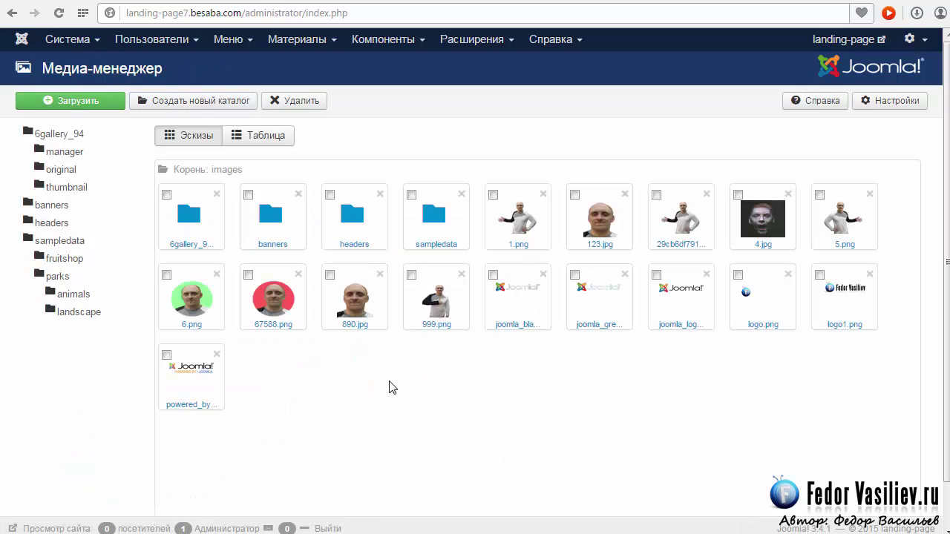
Step: Upload the audio file AyOne_Alarma_Original_Mix_djvkontakte.ru.mp3 to the root images folder of the media manager
left_click(80, 104)
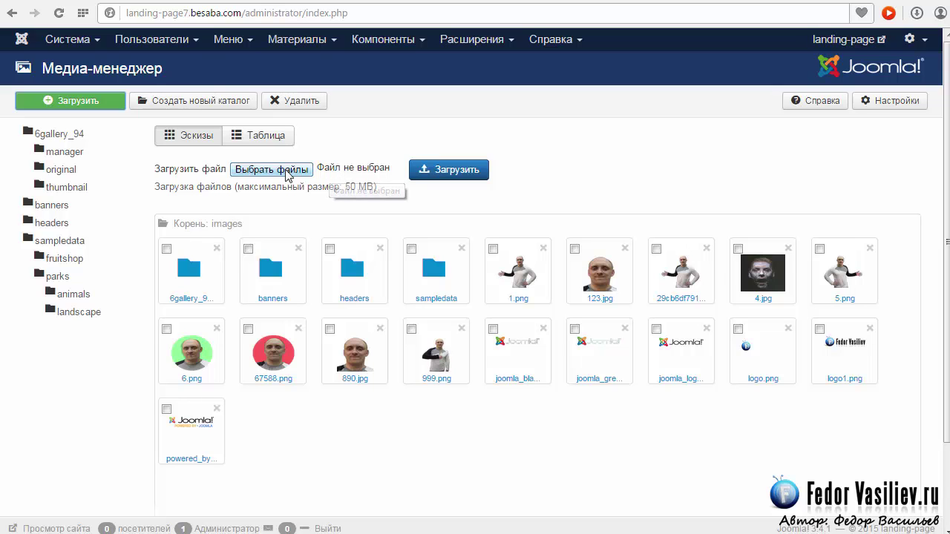
left_click_drag(376, 188, 333, 192)
left_click(346, 184)
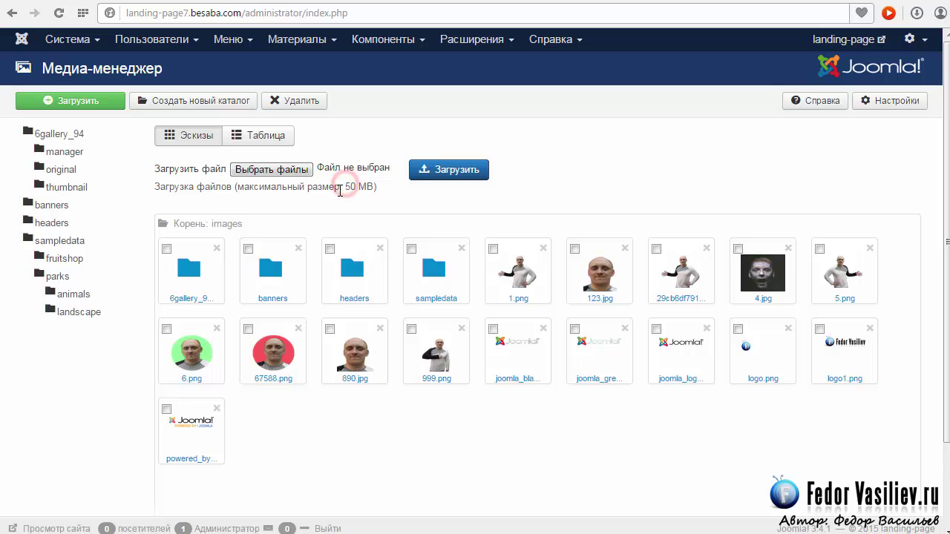
left_click(294, 172)
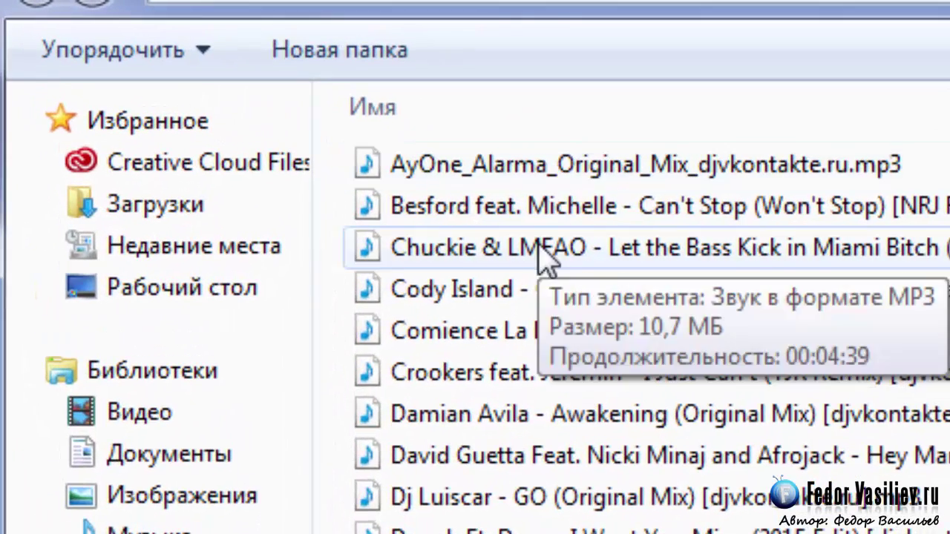
left_click(473, 141)
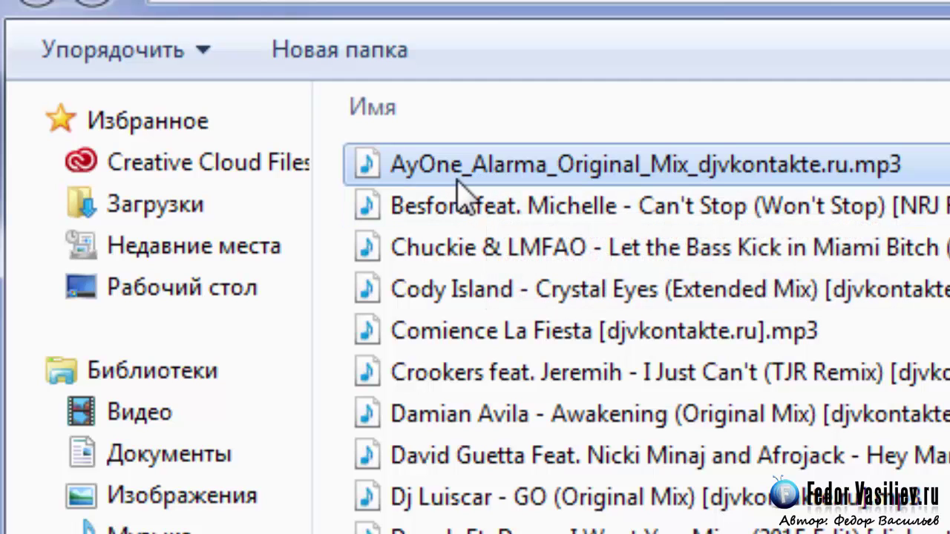
mouse_move(468, 182)
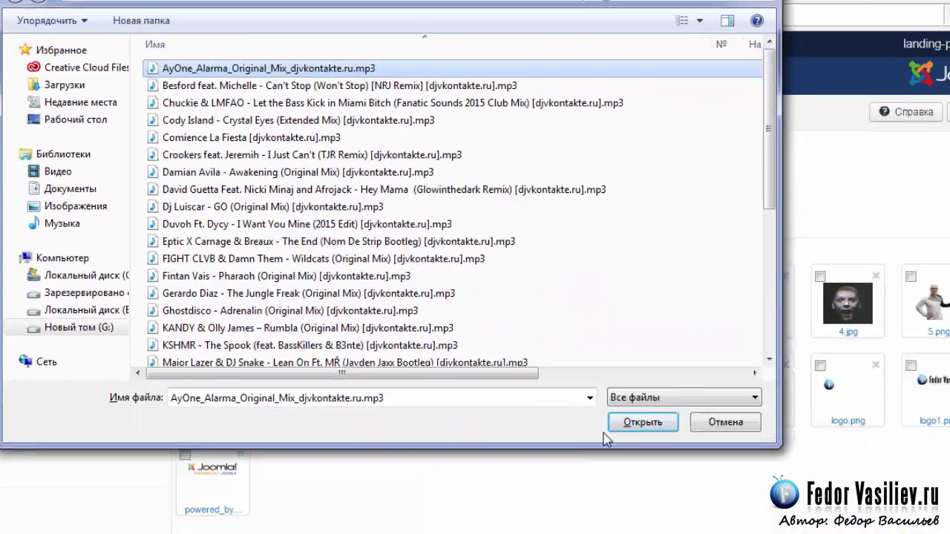
left_click(640, 424)
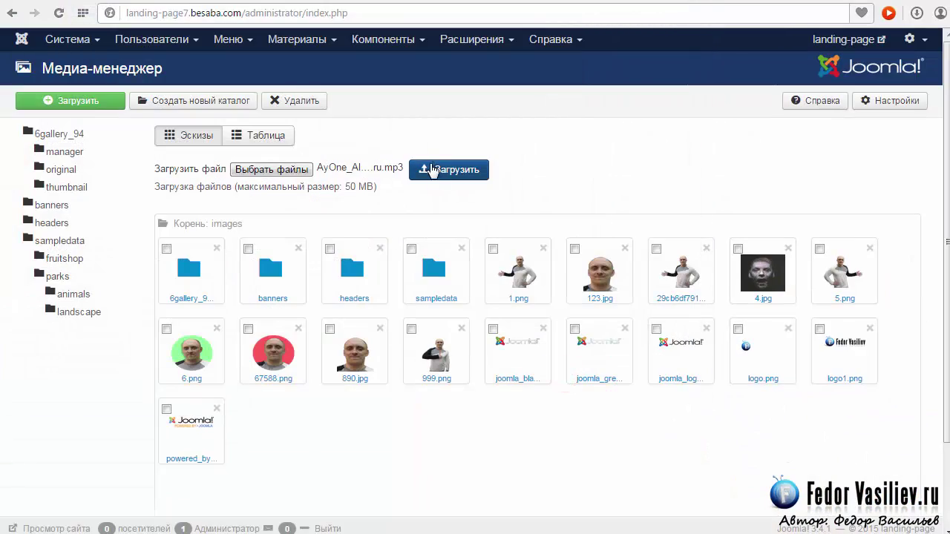
left_click(441, 173)
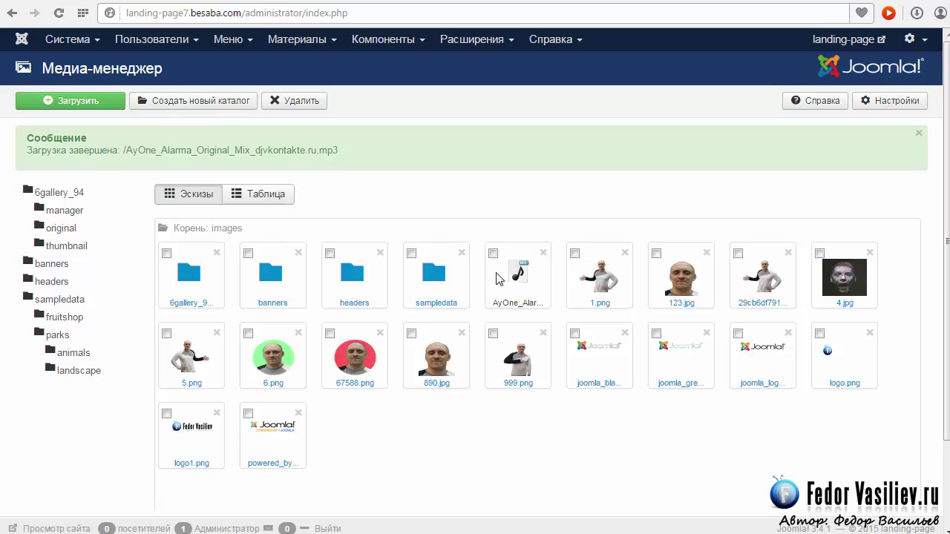
Step: Mark the uploaded audio file, and open the Видео-аудио module from the module manager for editing
left_click(493, 253)
left_click(475, 39)
left_click(500, 94)
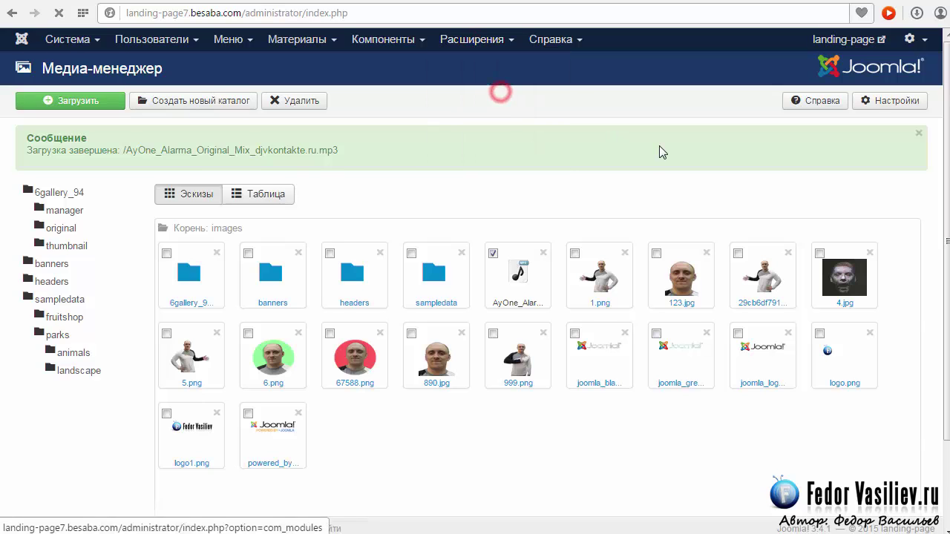
scroll(533, 257, "down", 2)
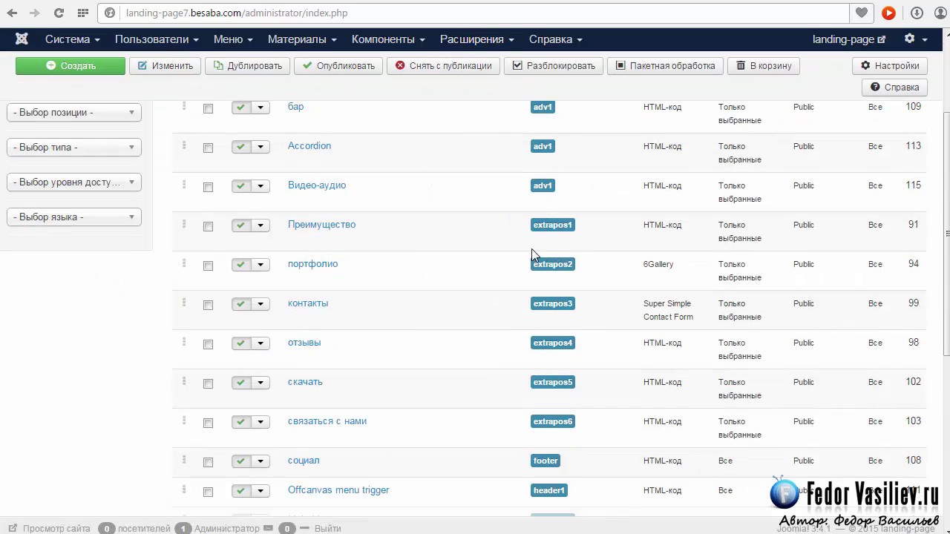
left_click(302, 186)
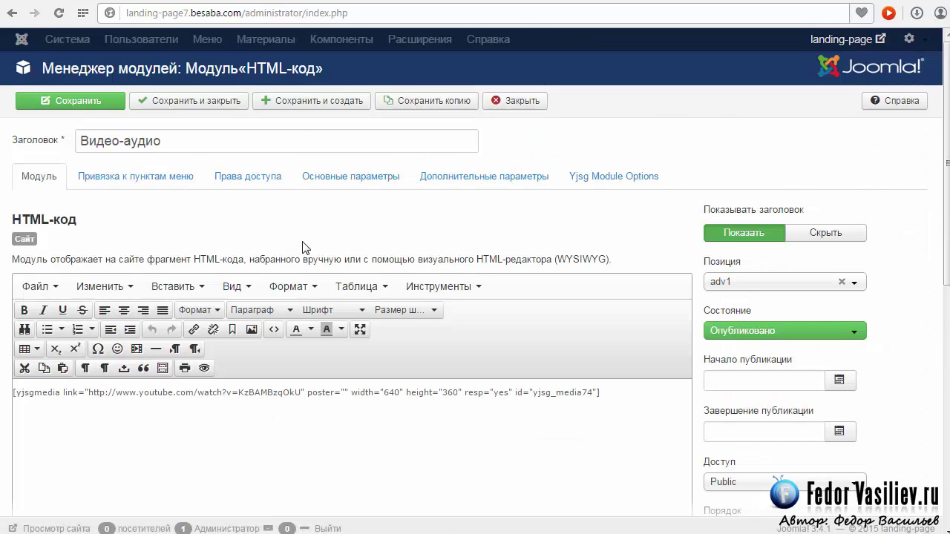
Step: Place the cursor after the YouTube shortcode and open a Media shortcode with the Audio media type
scroll(305, 247, "down", 2)
left_click(605, 244)
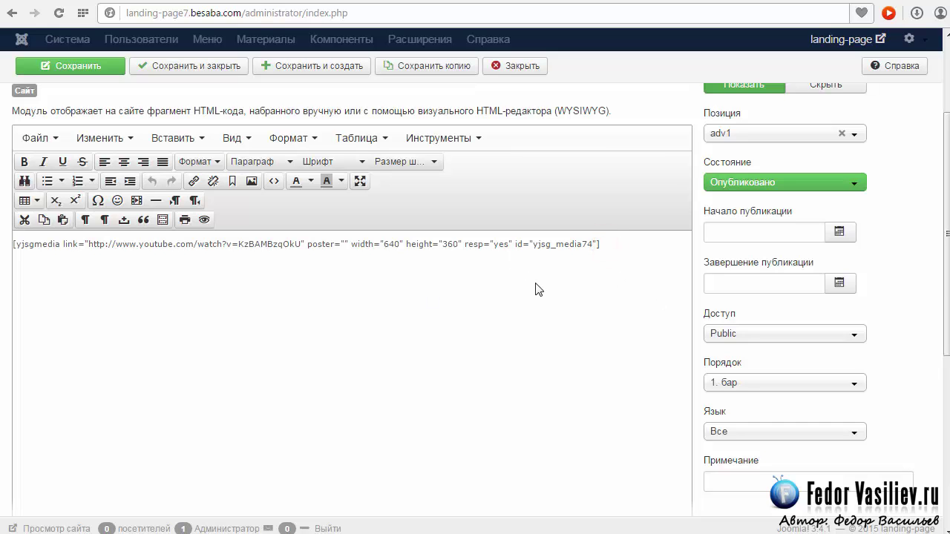
scroll(818, 427, "down", 5)
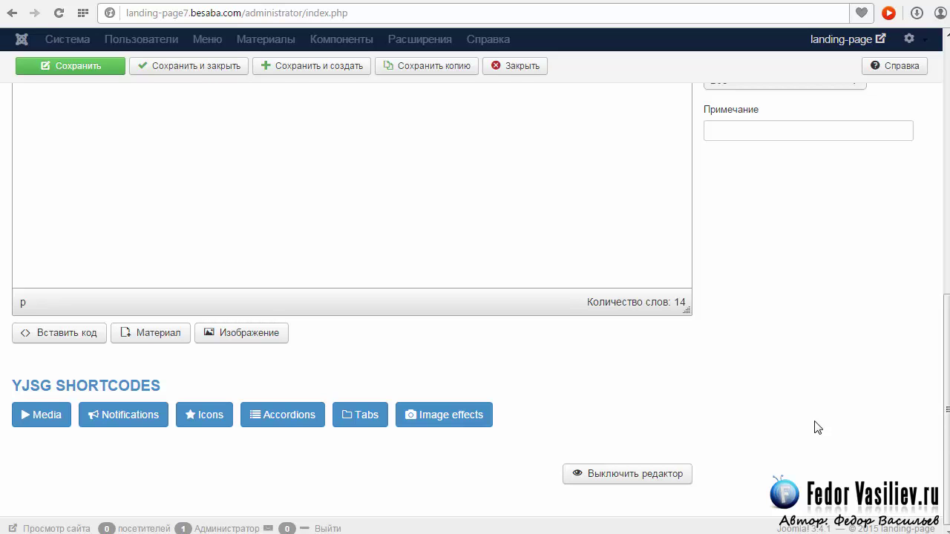
left_click(27, 415)
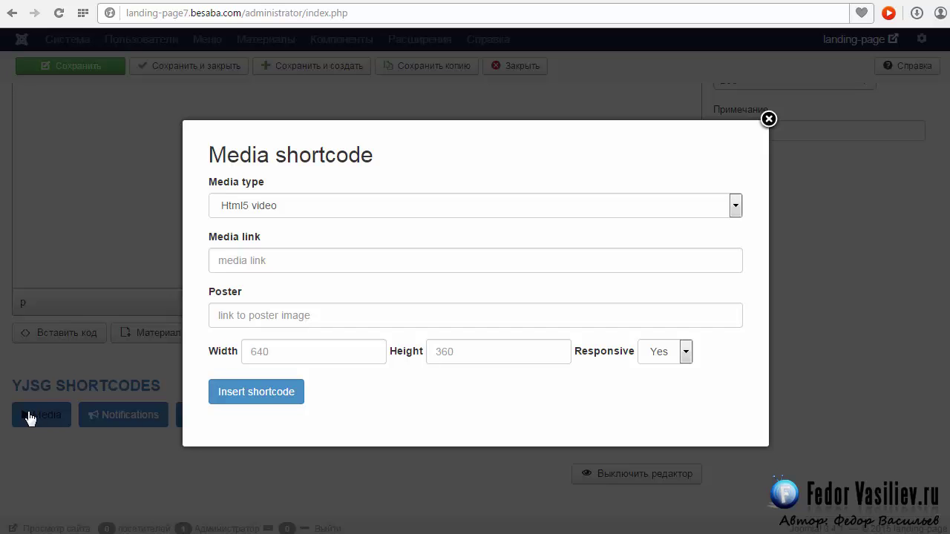
left_click(250, 205)
left_click(239, 207)
left_click(233, 208)
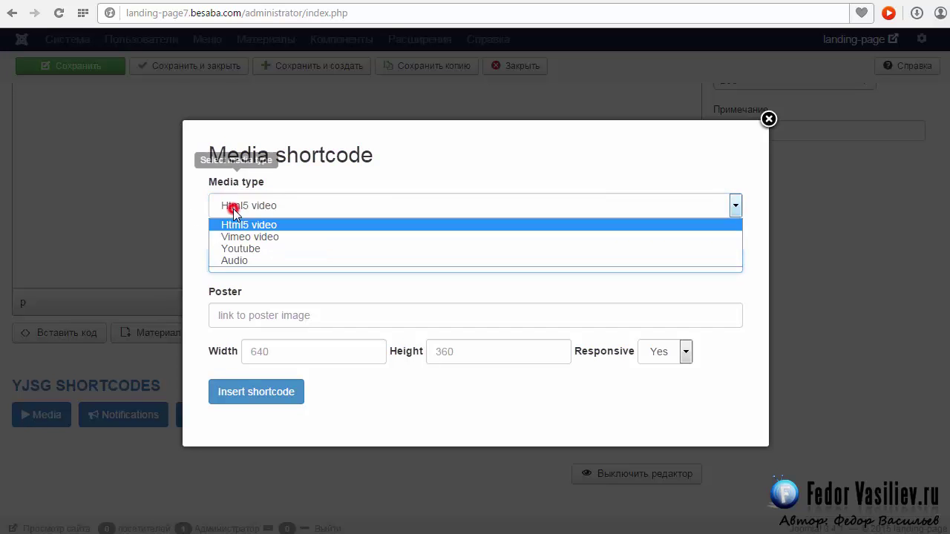
left_click(261, 260)
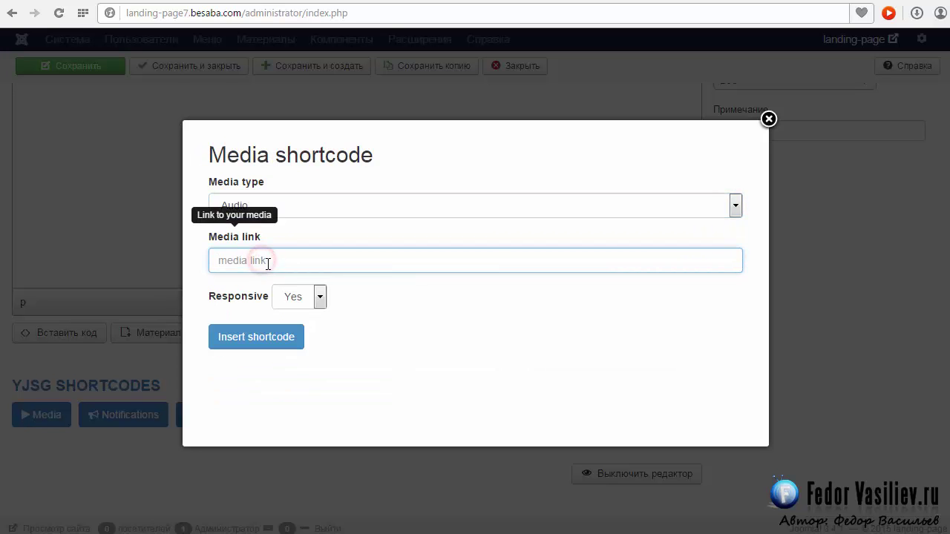
left_click(286, 221)
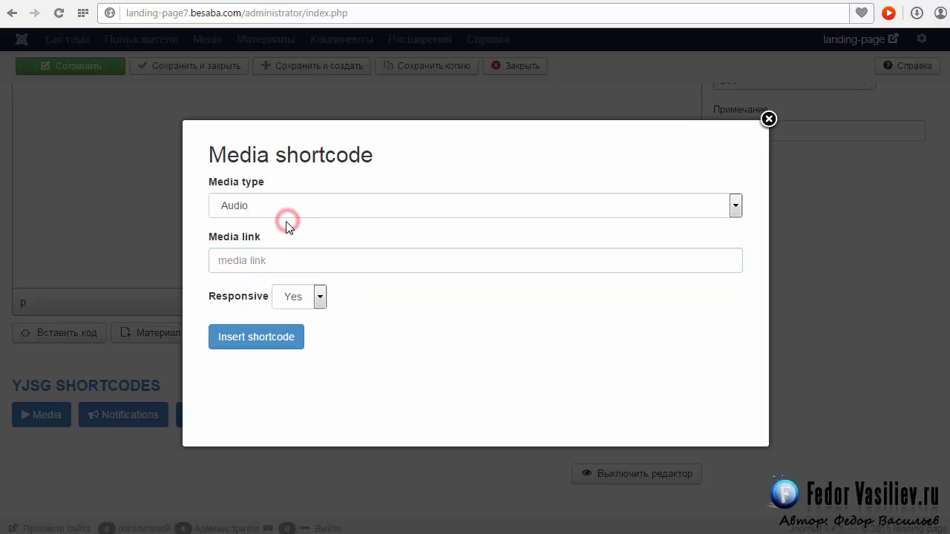
Step: Enter images/AyOne_Alarma_Original_Mix_djvkontakte.ru.mp3 as the media link of the audio shortcode and check the path
left_click(282, 253)
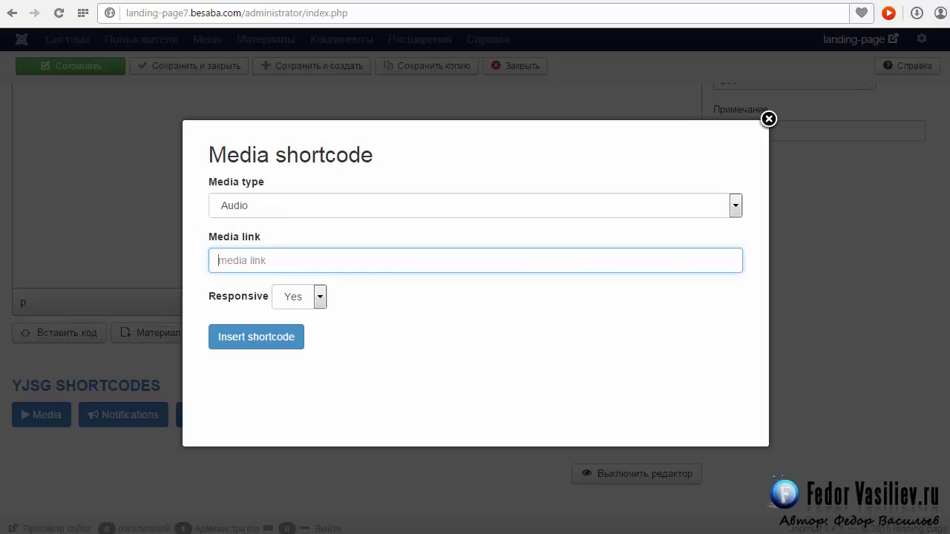
type("images/AyOne_Alarma_Original_Mix_djvkontakte.ru.mp3")
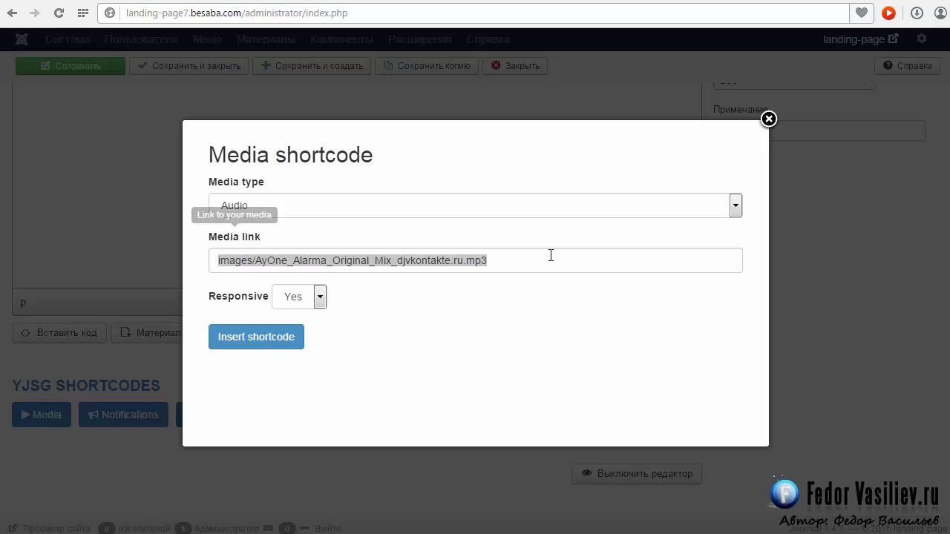
triple_click(551, 260)
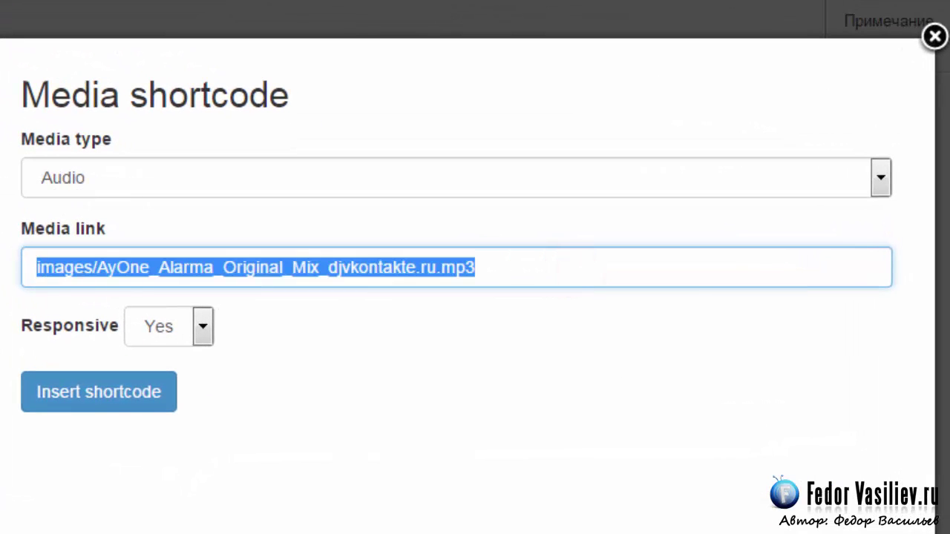
left_click(31, 268)
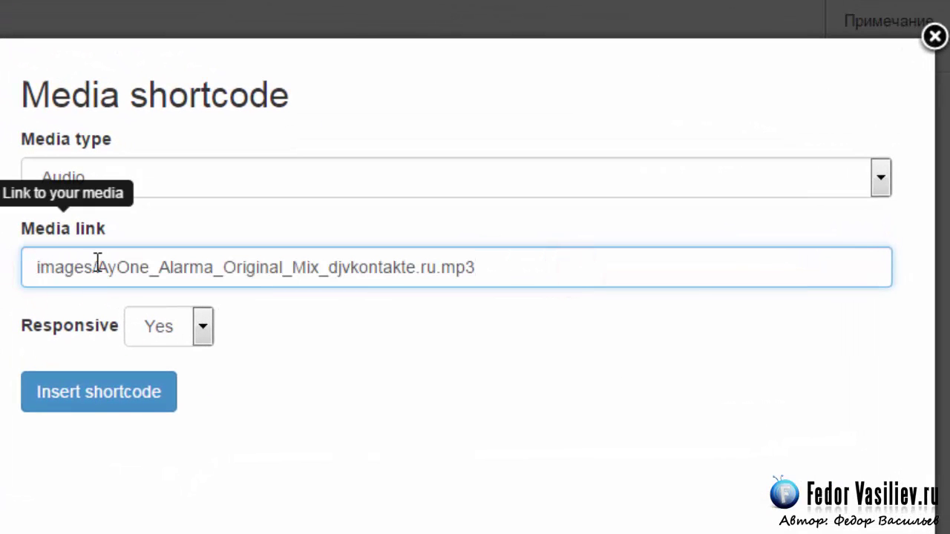
key("ctrl+a")
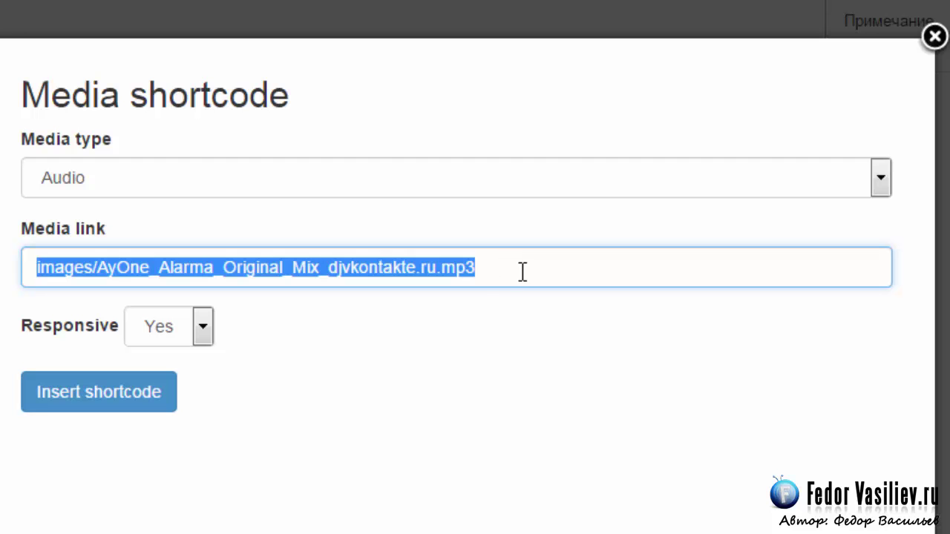
Step: Insert the audio shortcode with Responsive kept at Yes, close the dialog, and highlight the new shortcode line in the editor
left_click(201, 327)
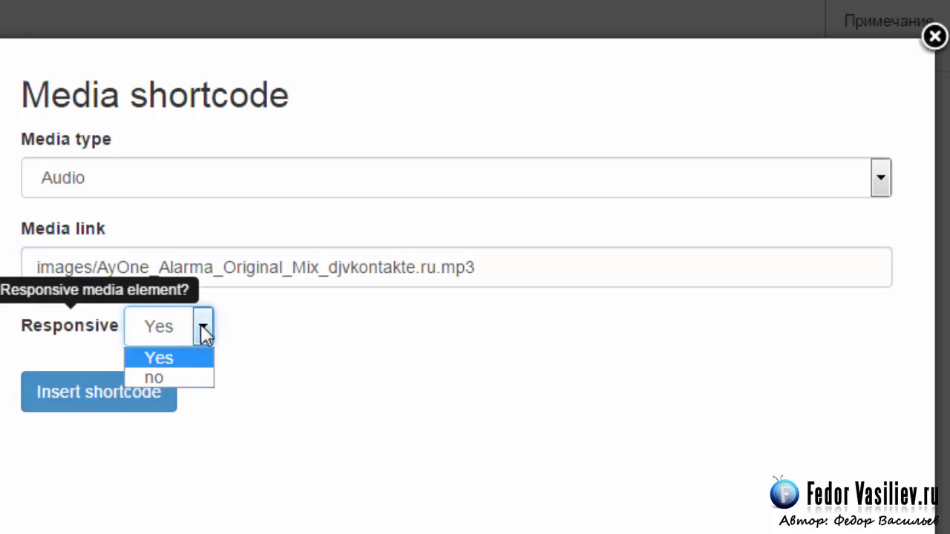
left_click(204, 331)
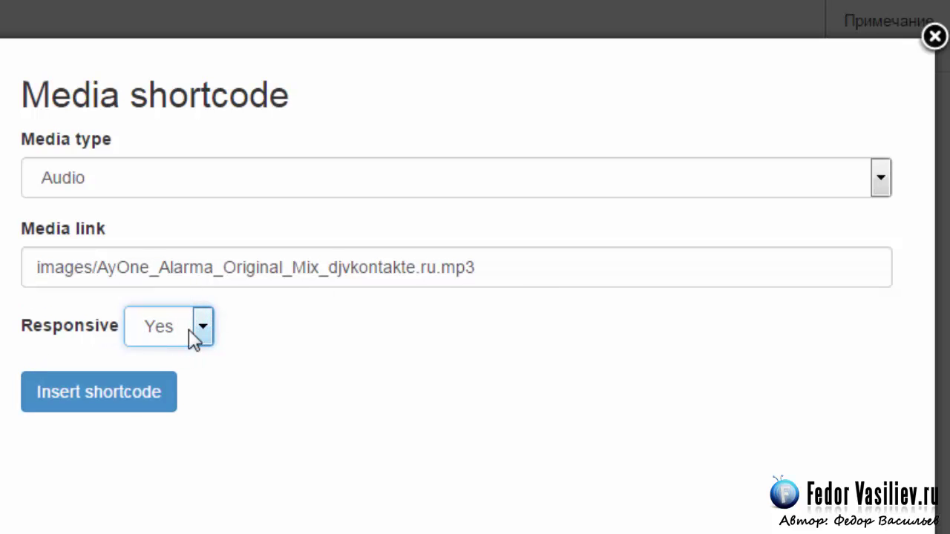
left_click(69, 395)
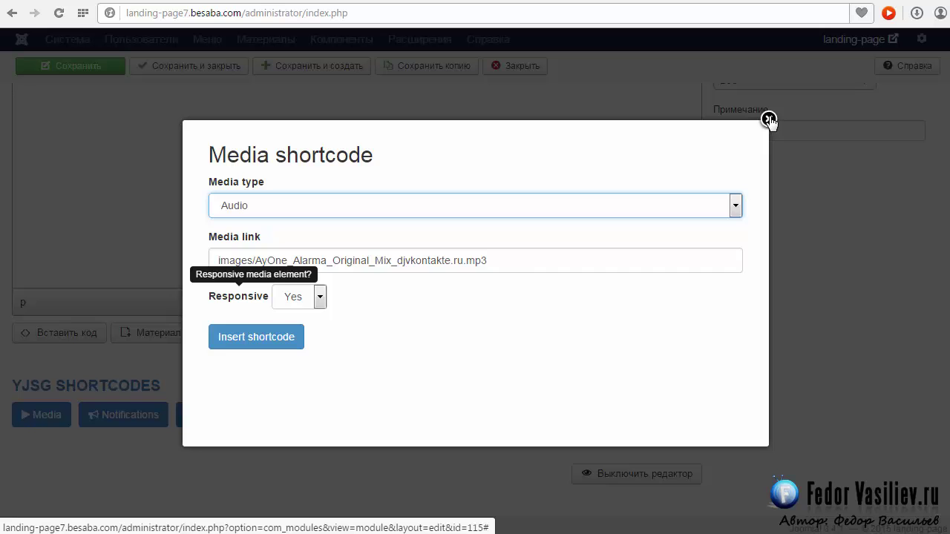
left_click(769, 119)
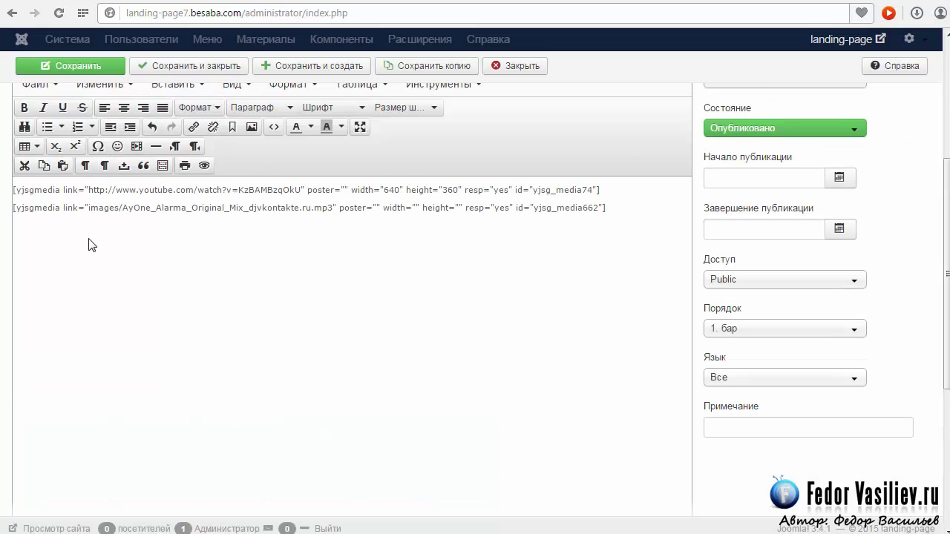
scroll(89, 245, "up", 1)
left_click_drag(611, 282, 10, 287)
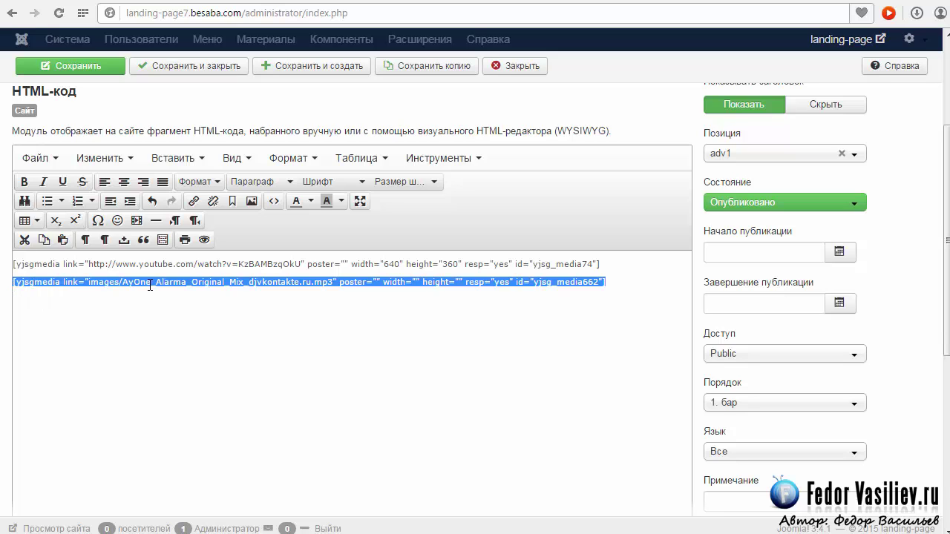
Step: Clear the shortcode line highlight and select the resp value "yes" in the audio shortcode
left_click(411, 319)
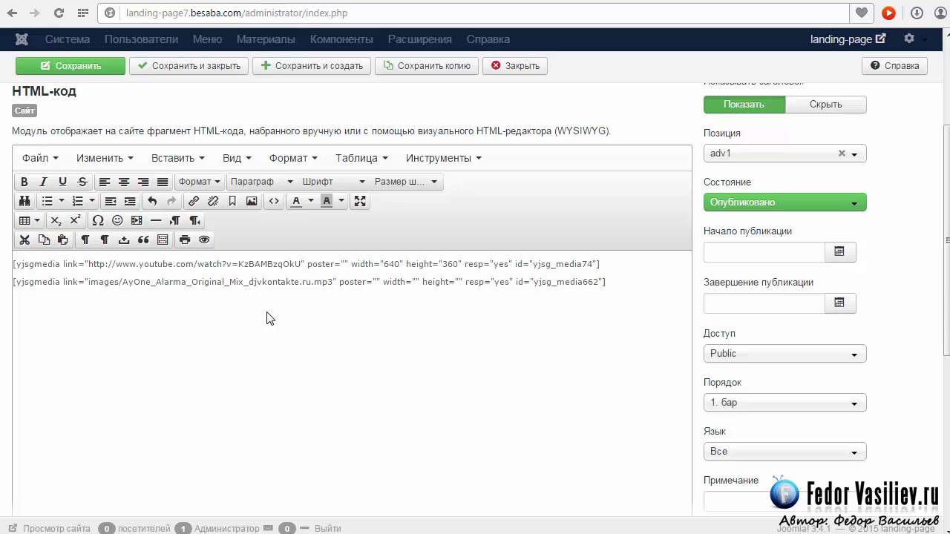
double_click(504, 280)
left_click(416, 281)
double_click(508, 280)
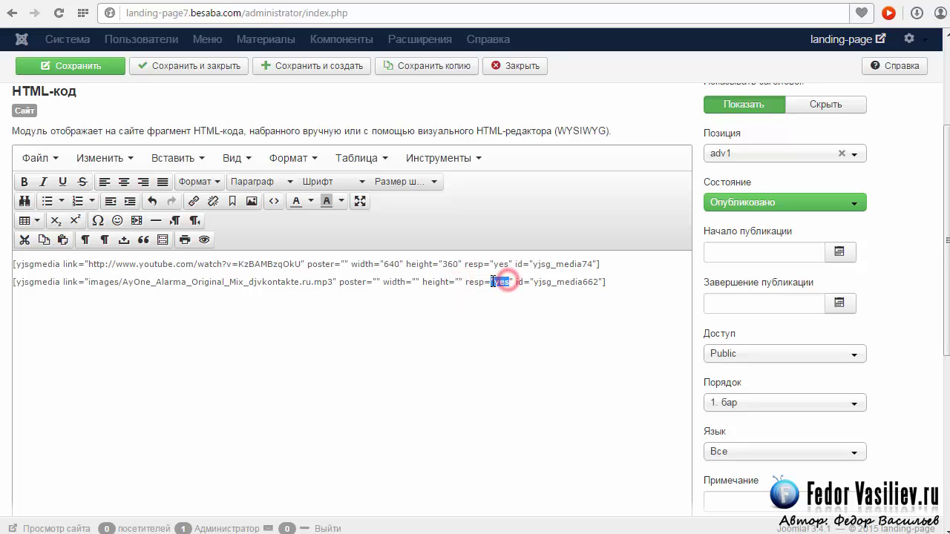
Step: Add a new line with the word "аудио" between the YouTube shortcode and the audio shortcode
left_click(18, 301)
key("Return")
left_click(61, 279)
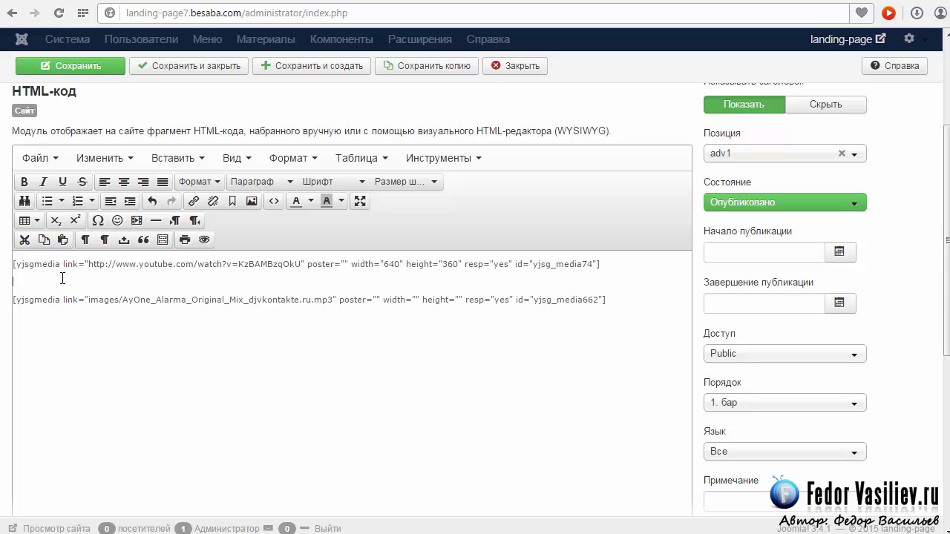
type("аудио")
Step: Format the "аудио" line as centered bold text at 18pt and save the module
left_click_drag(40, 282, 11, 282)
left_click(124, 182)
left_click(26, 182)
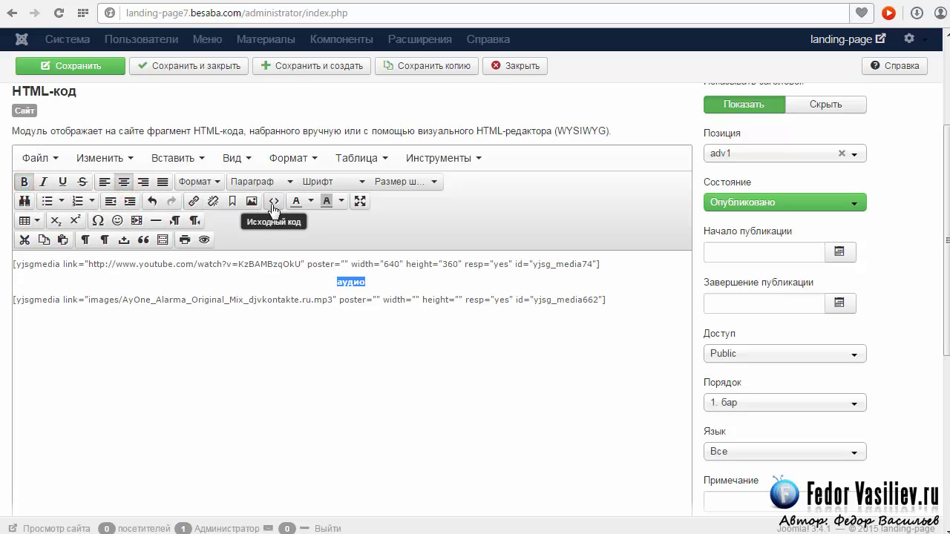
left_click(410, 182)
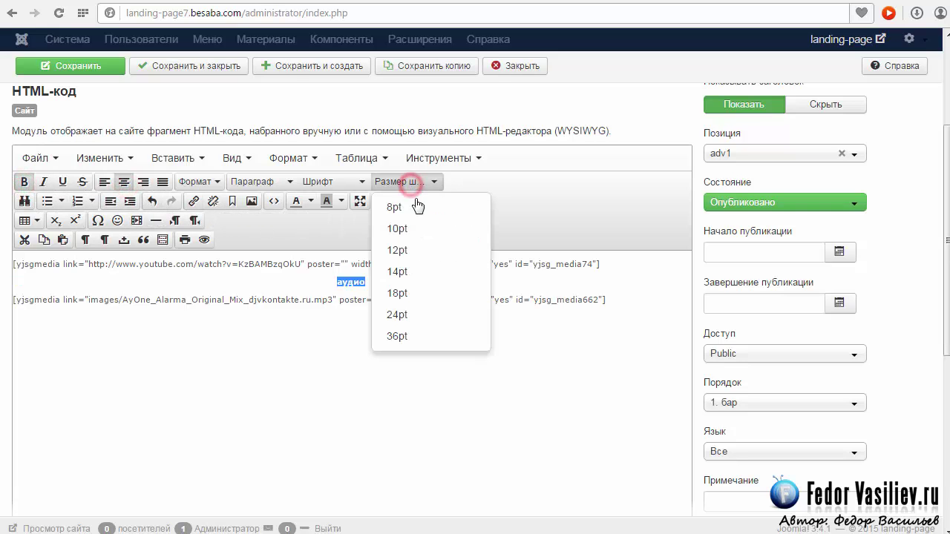
left_click(409, 293)
left_click(421, 334)
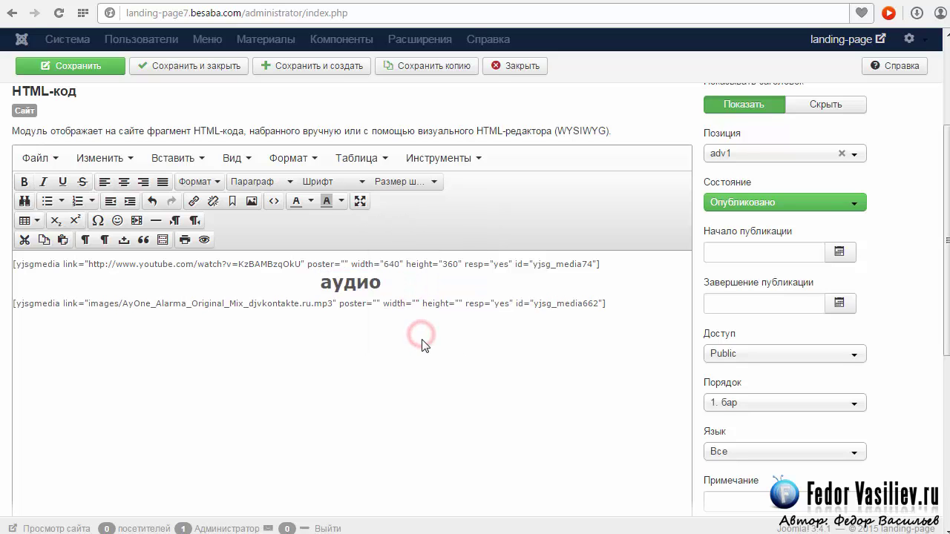
left_click(80, 67)
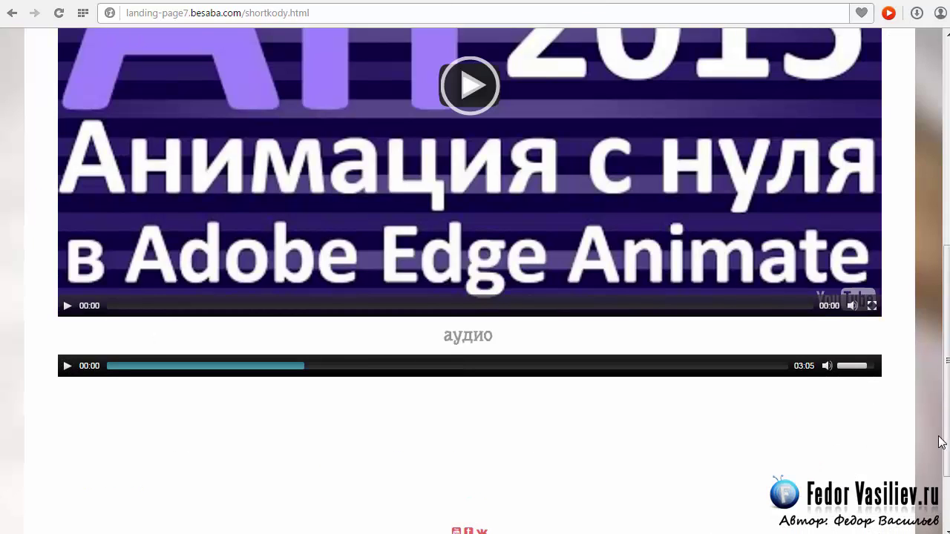
Step: Look over the video and audio players on the Шорткоды page, play the audio track, and skip ahead in it
scroll(941, 371, "up", 4)
scroll(941, 371, "down", 5)
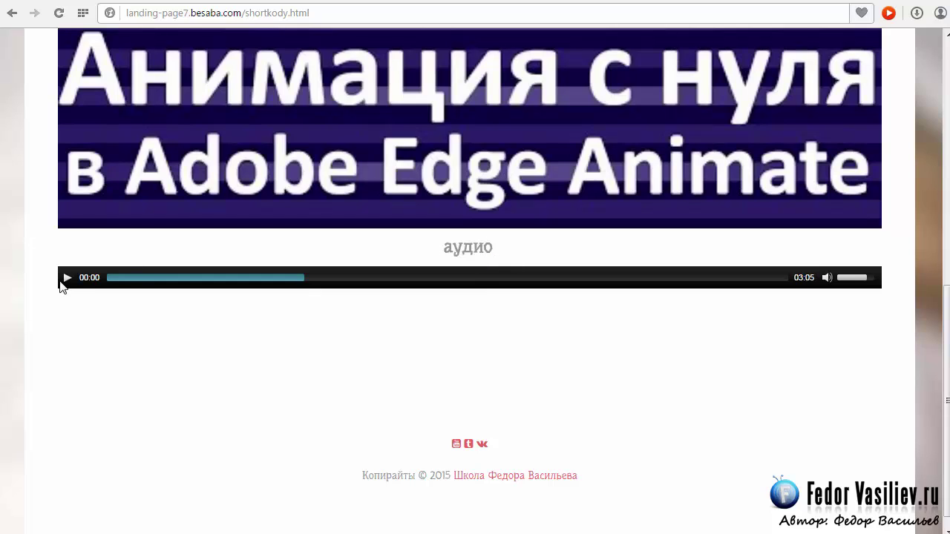
left_click(65, 279)
left_click(180, 279)
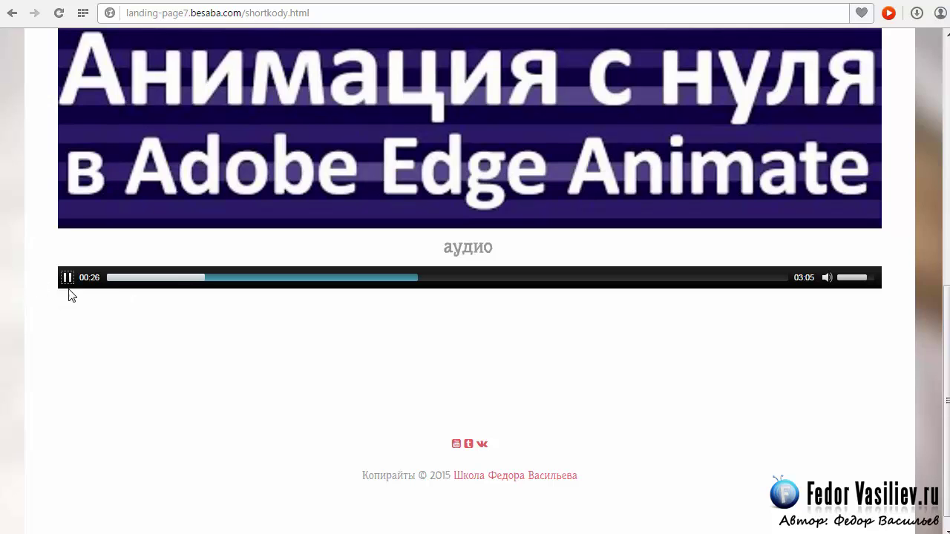
Step: Test the audio player's volume and seeking by jumping to about 01:27, pause the track, and review the whole page
left_click(853, 278)
left_click(300, 280)
left_click(429, 280)
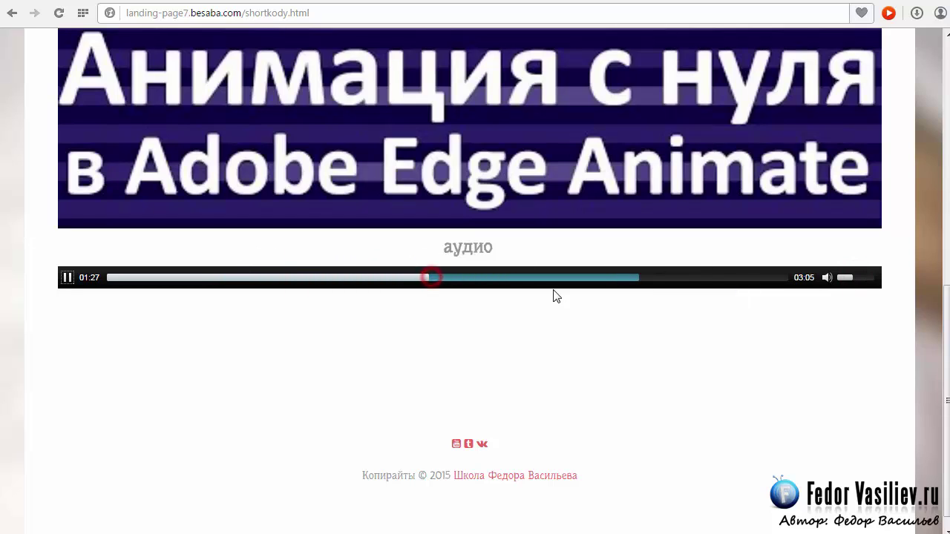
left_click(861, 279)
left_click(794, 277)
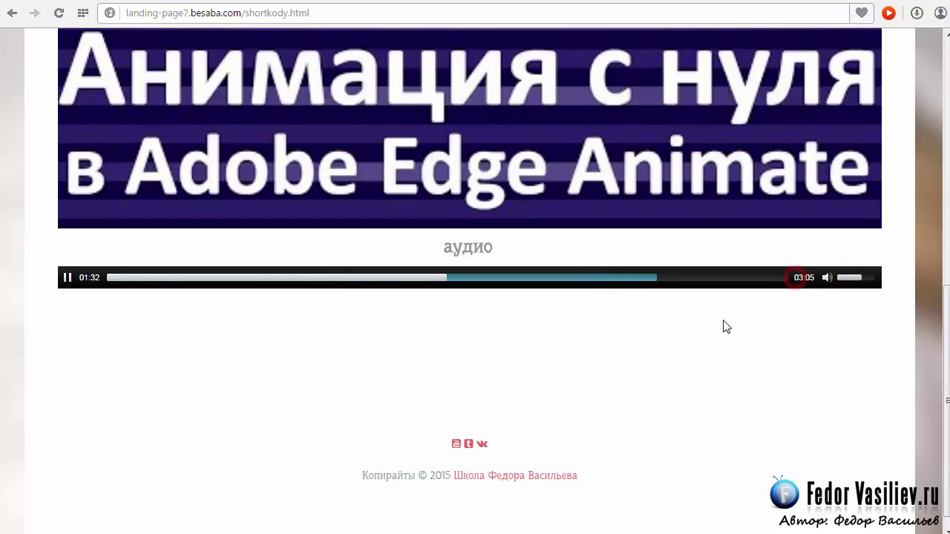
left_click(81, 276)
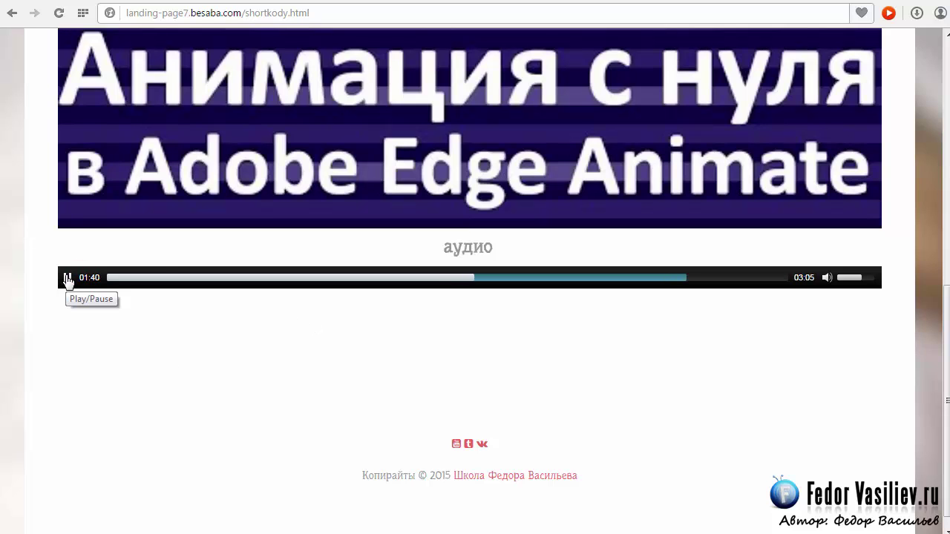
scroll(74, 322, "up", 10)
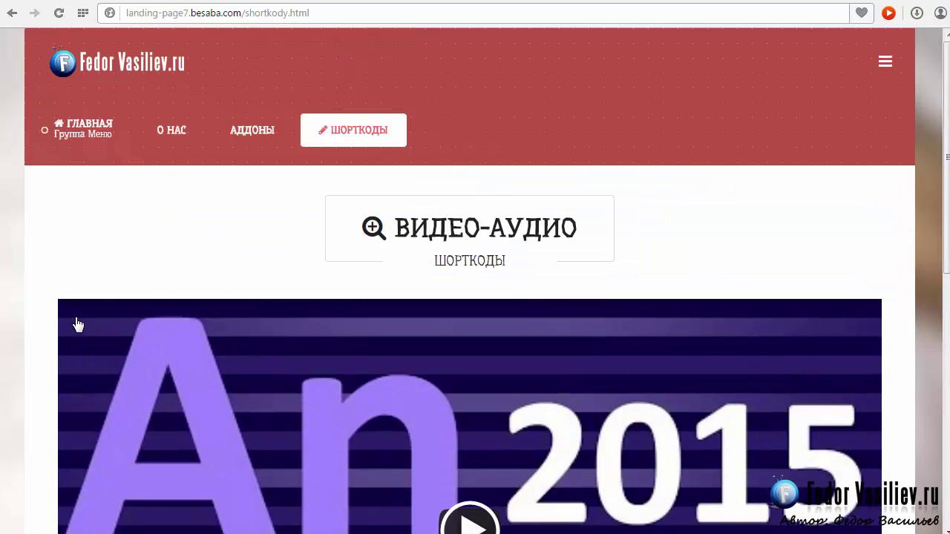
scroll(78, 325, "down", 10)
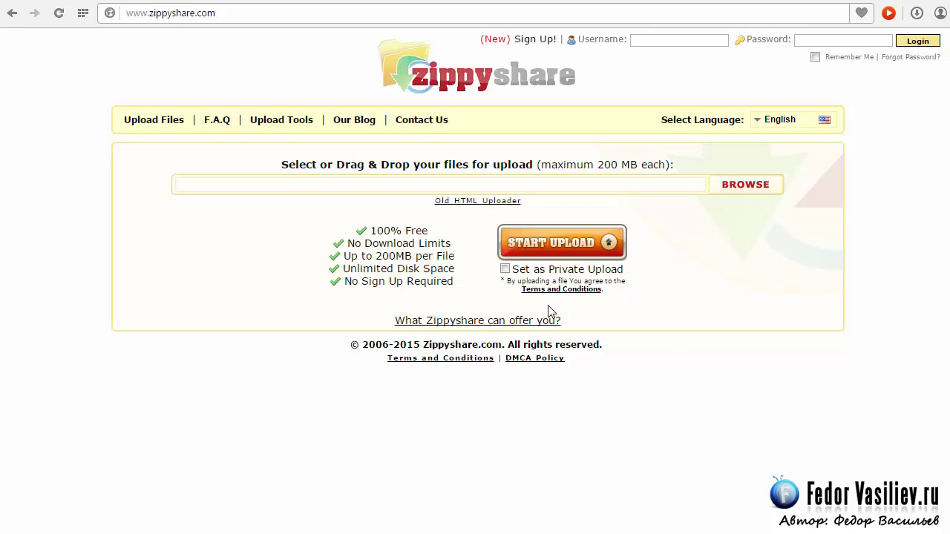
left_click(169, 11)
left_click(224, 8)
left_click(758, 121)
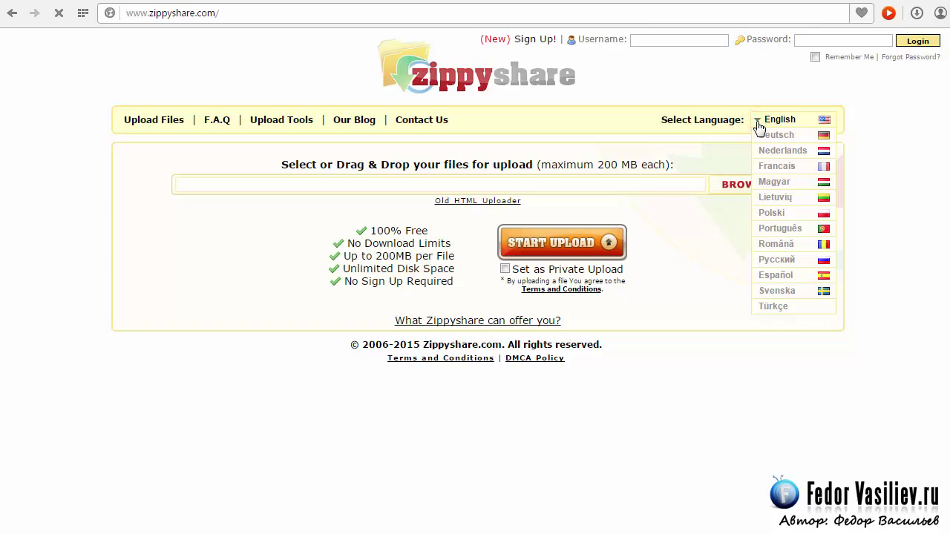
left_click(783, 260)
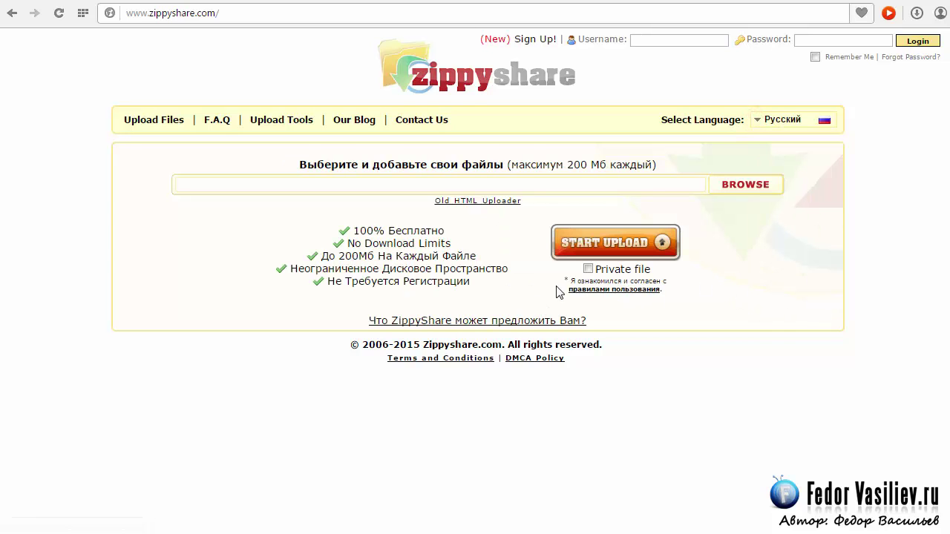
left_click(588, 268)
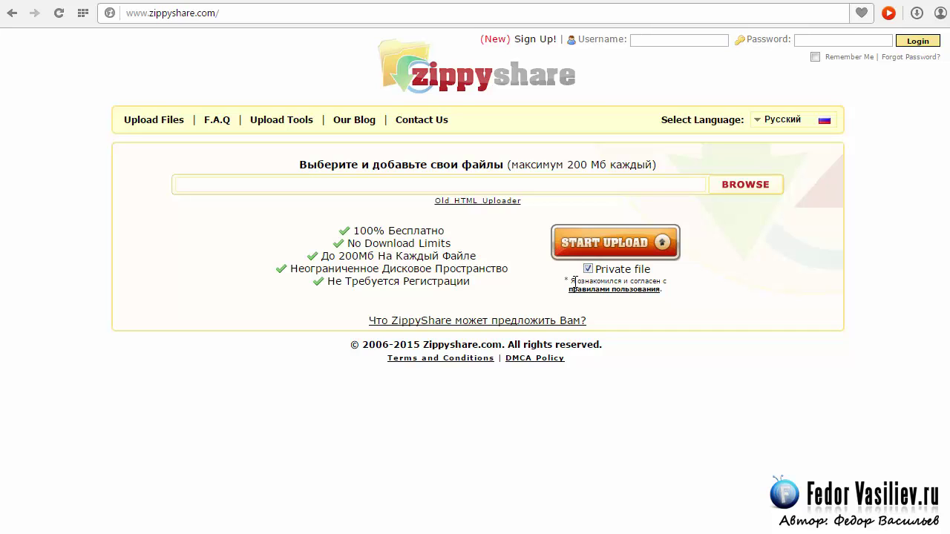